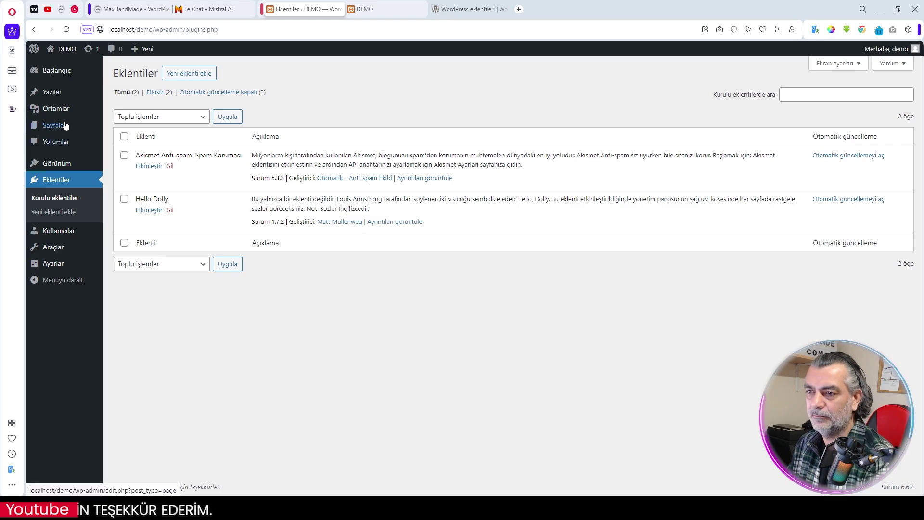
# - Search the plugin directory for "loco", then install and activate the Loco Translate plugin
pyautogui.click(63, 164)
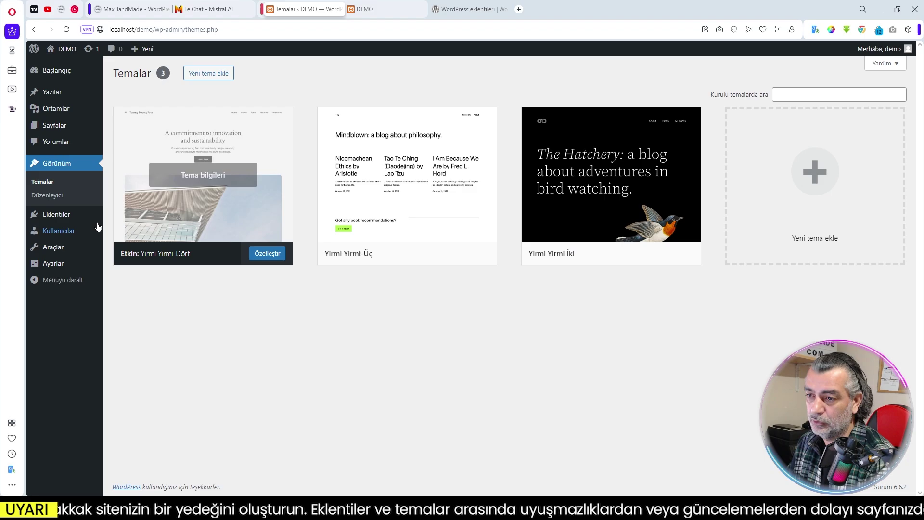
pyautogui.moveTo(62, 219)
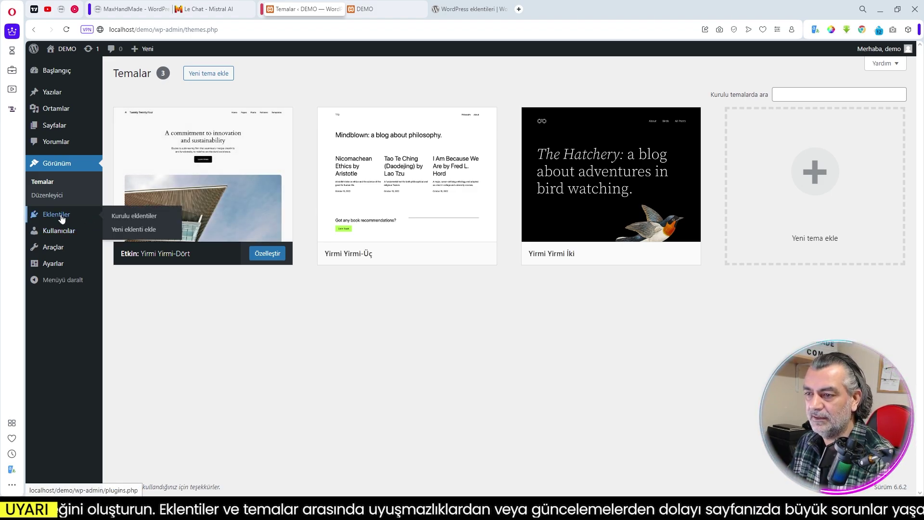
pyautogui.click(134, 231)
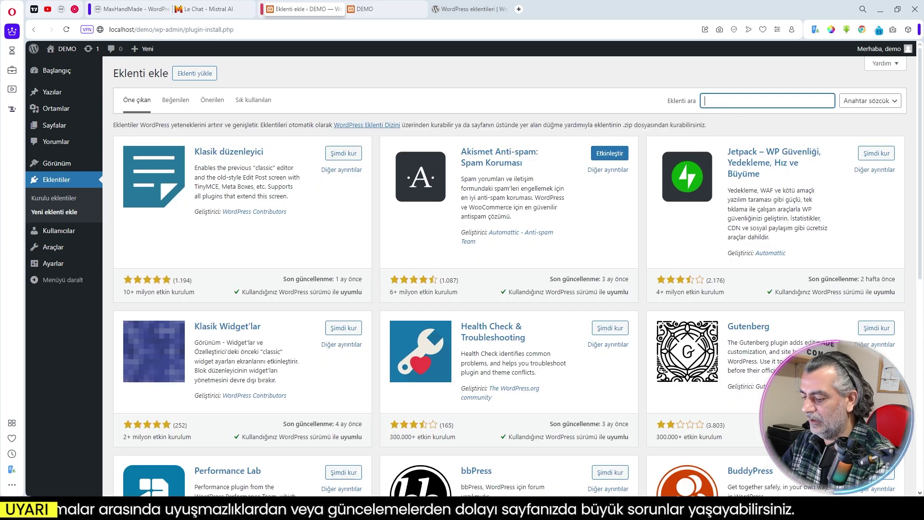
pyautogui.write('loco')
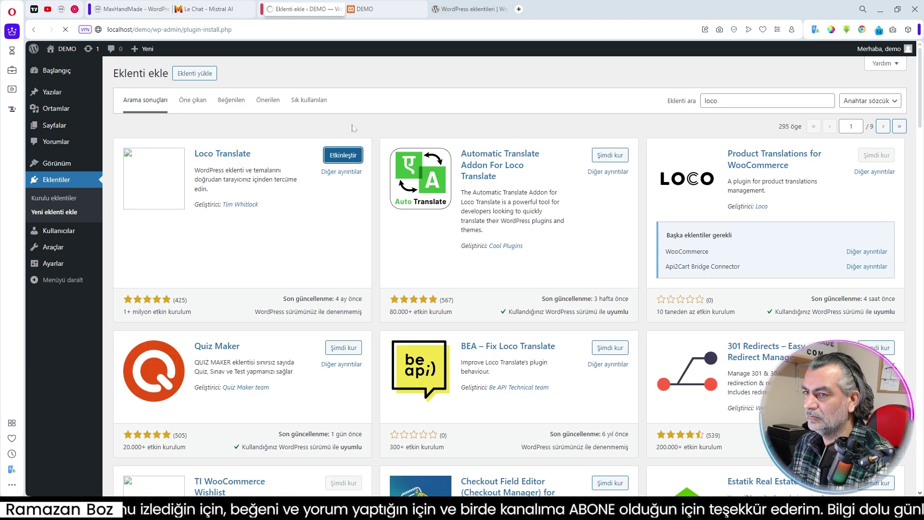
pyautogui.click(343, 155)
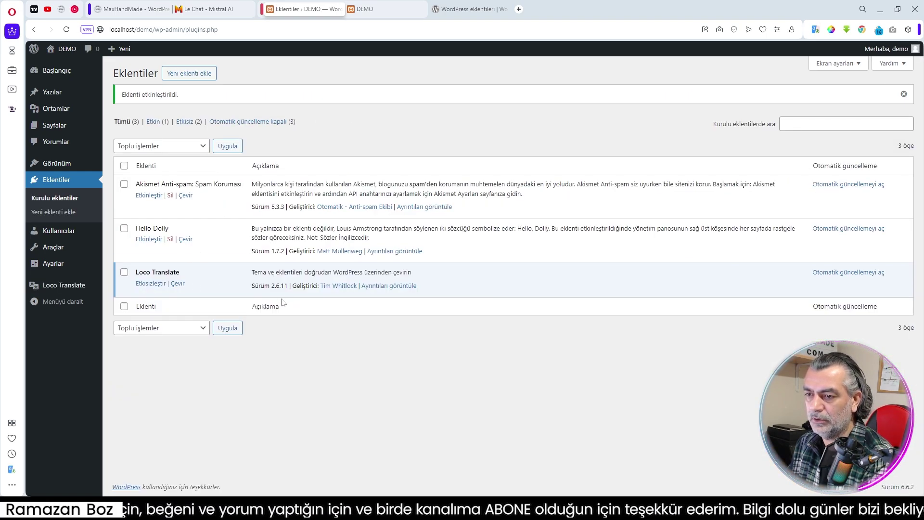
# - Set Loco Translate's size limit for skipping large PHP files to 4096K and save the plugin settings
pyautogui.moveTo(56, 292)
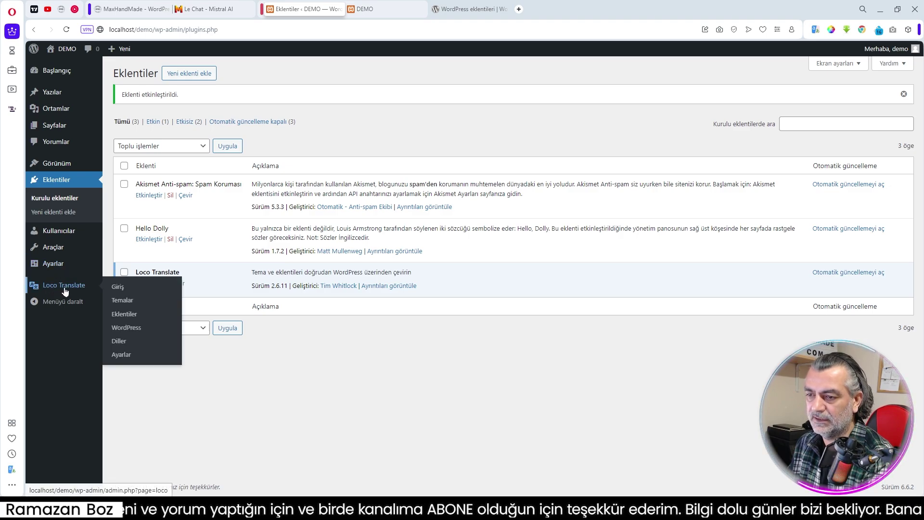
pyautogui.click(122, 357)
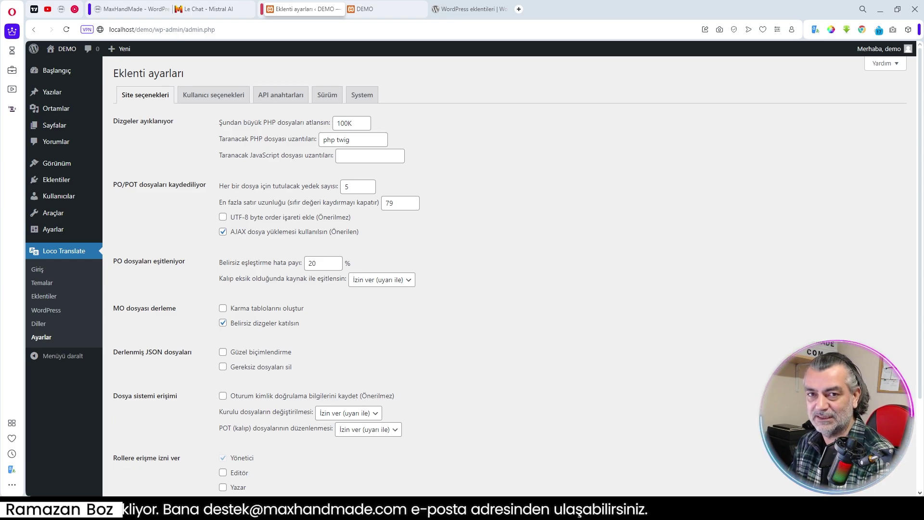
pyautogui.moveTo(347, 123); pyautogui.dragTo(336, 123)
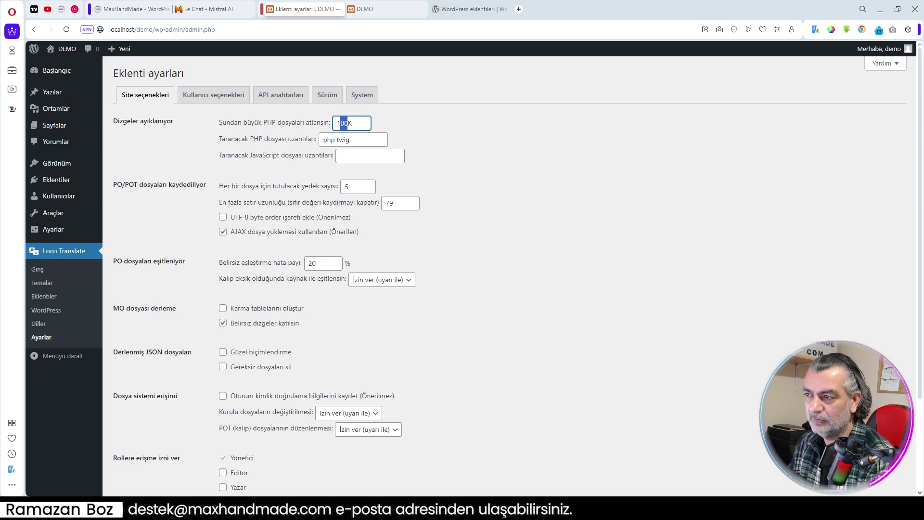
pyautogui.write('4096')
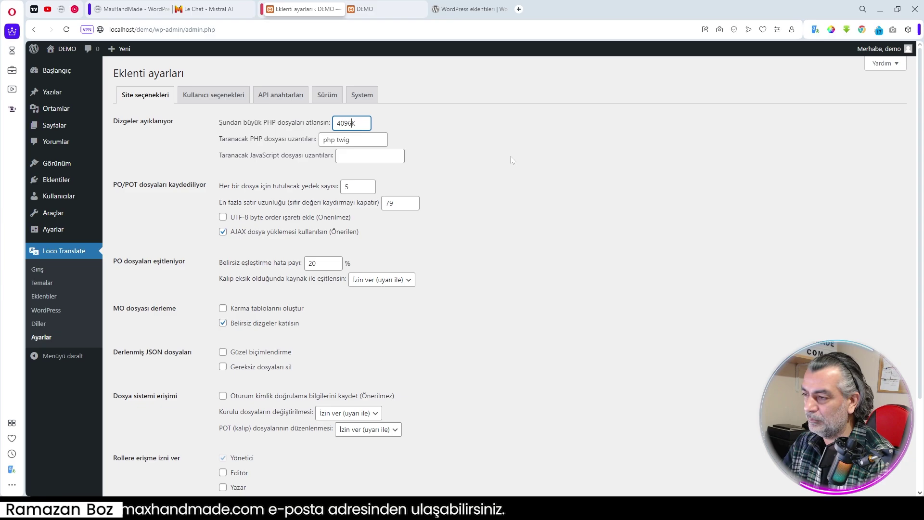
pyautogui.click(523, 228)
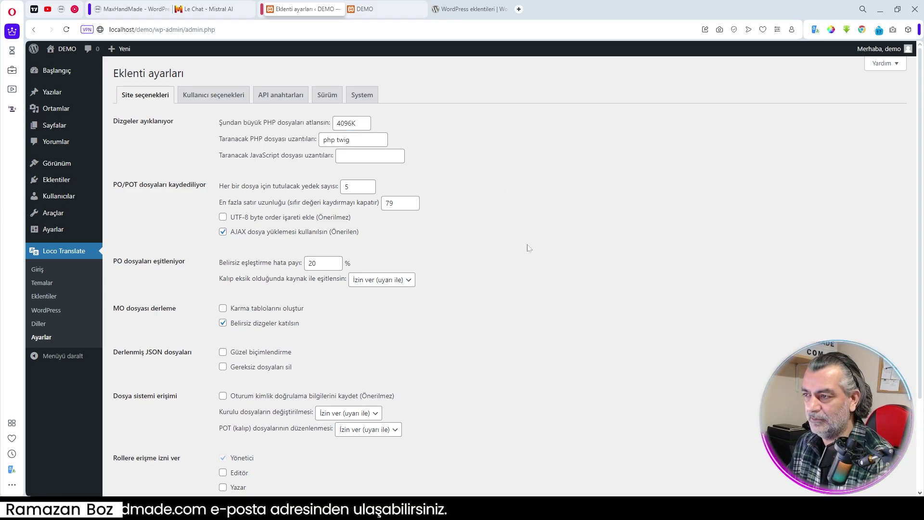
pyautogui.scroll(-10, 486, 224)
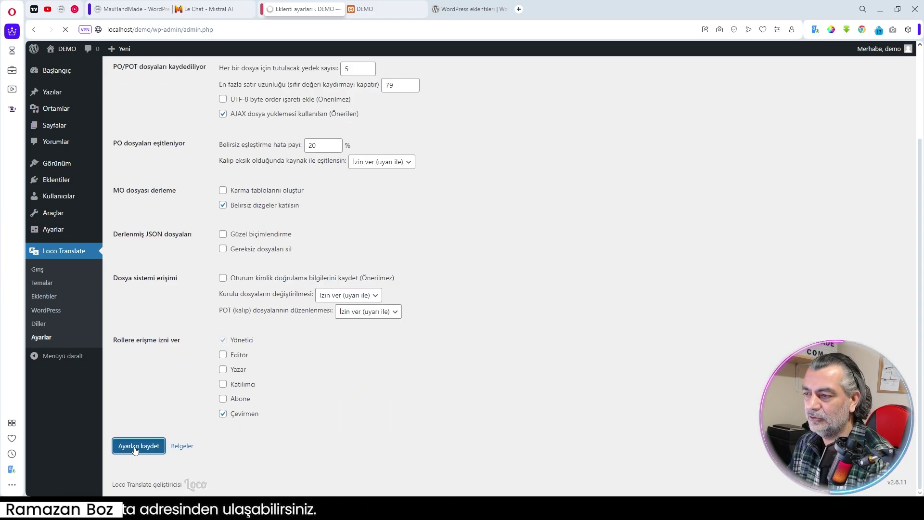
pyautogui.click(138, 444)
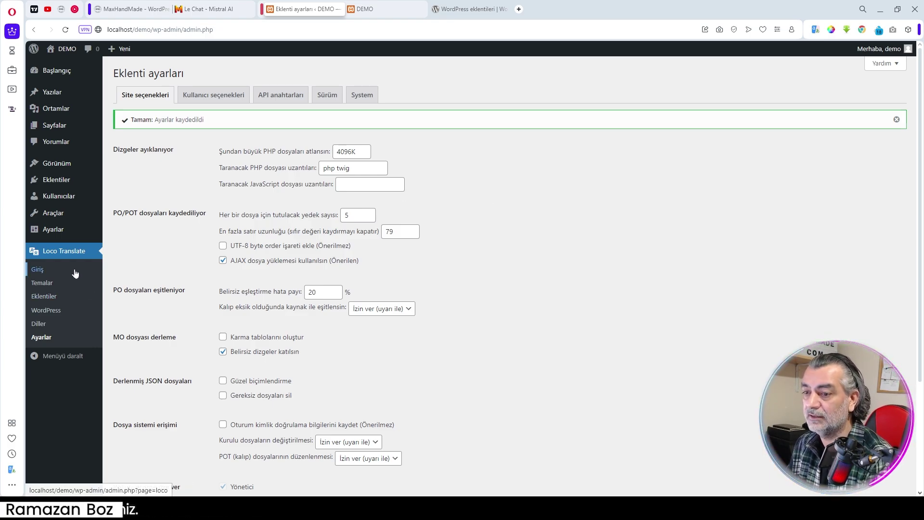
# - Review the Twenty Twenty-Four theme's translation overview in Loco Translate
pyautogui.click(46, 284)
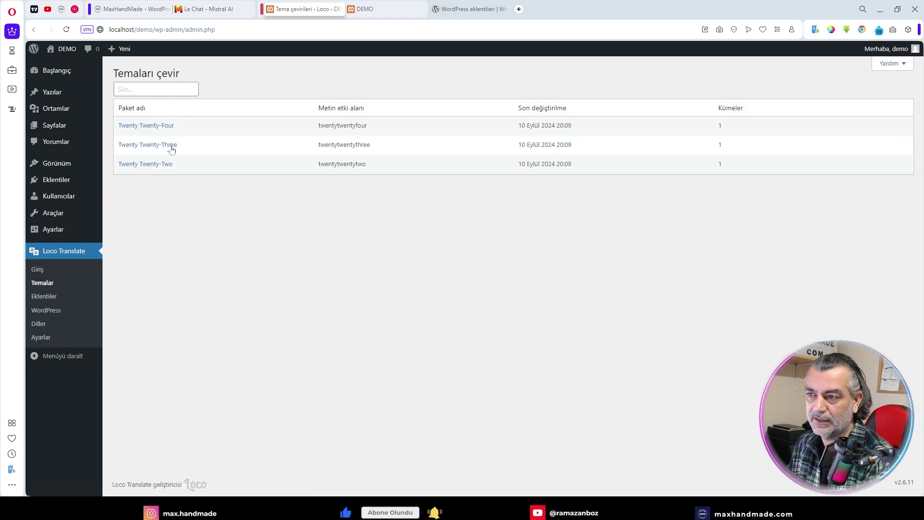
pyautogui.click(152, 127)
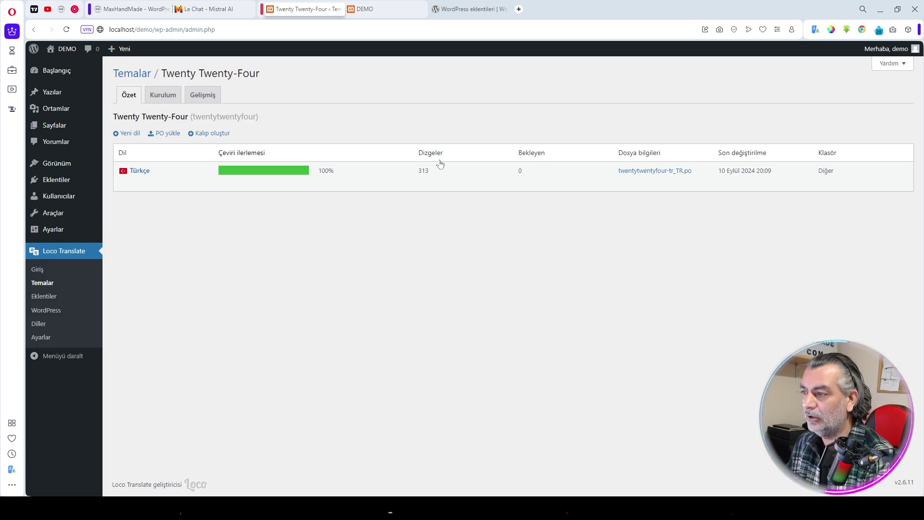
# - Create a translation template for the Akismet Anti-spam plugin in Loco Translate
pyautogui.click(46, 300)
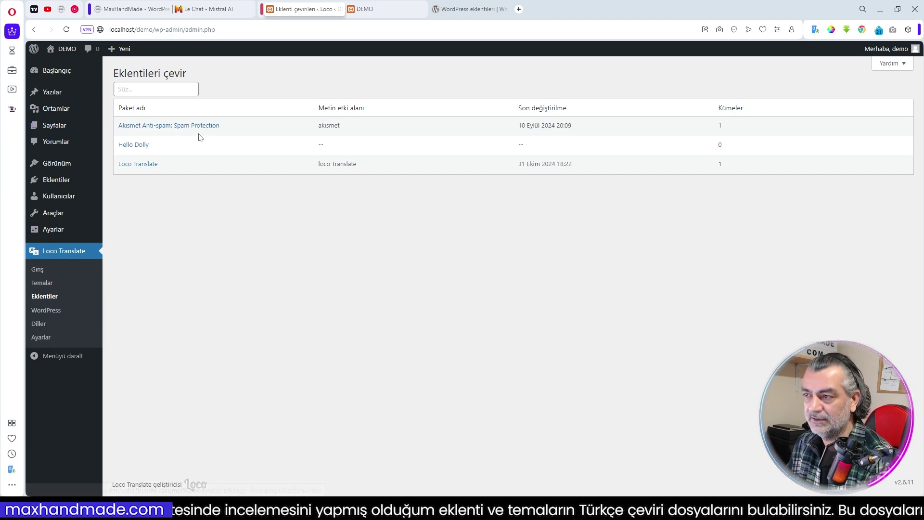
pyautogui.click(175, 126)
pyautogui.moveTo(313, 180)
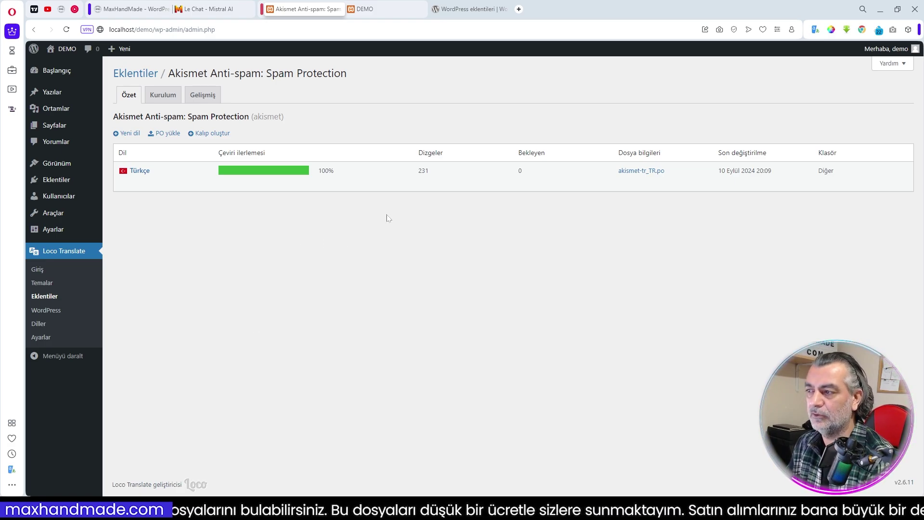
pyautogui.moveTo(166, 184)
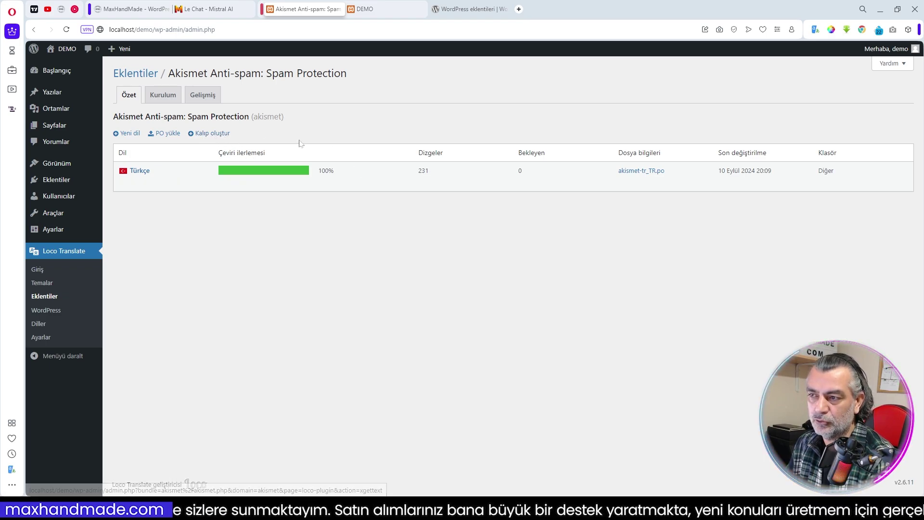
pyautogui.click(213, 134)
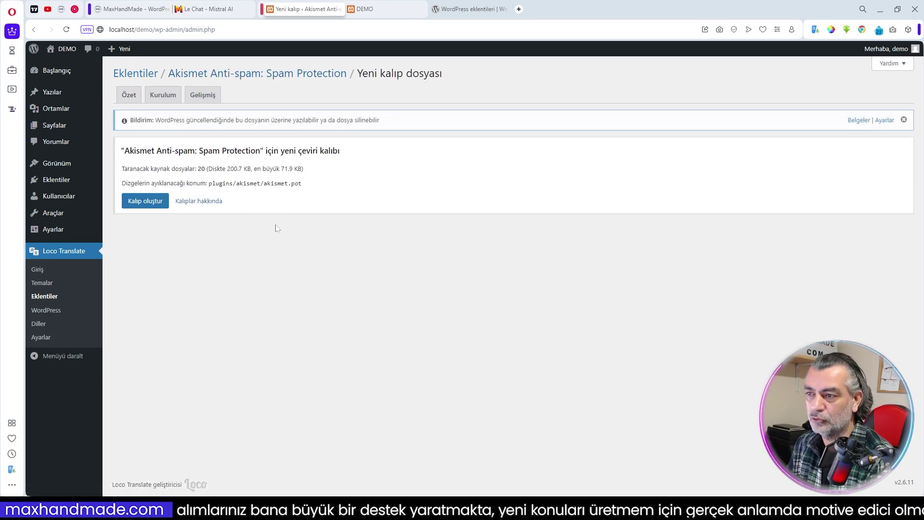
pyautogui.press('Return')
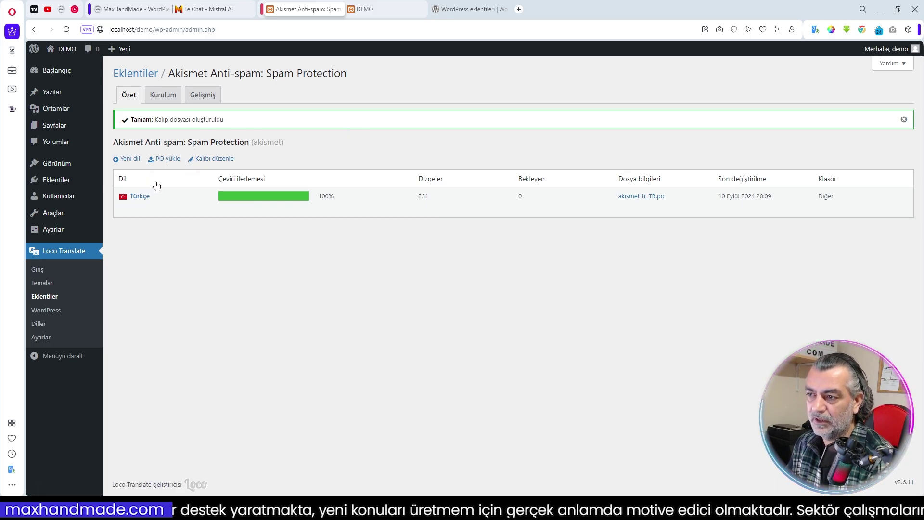
# - Try syncing Akismet's Turkish translation with its template, and revert the unsaved changes
pyautogui.click(140, 196)
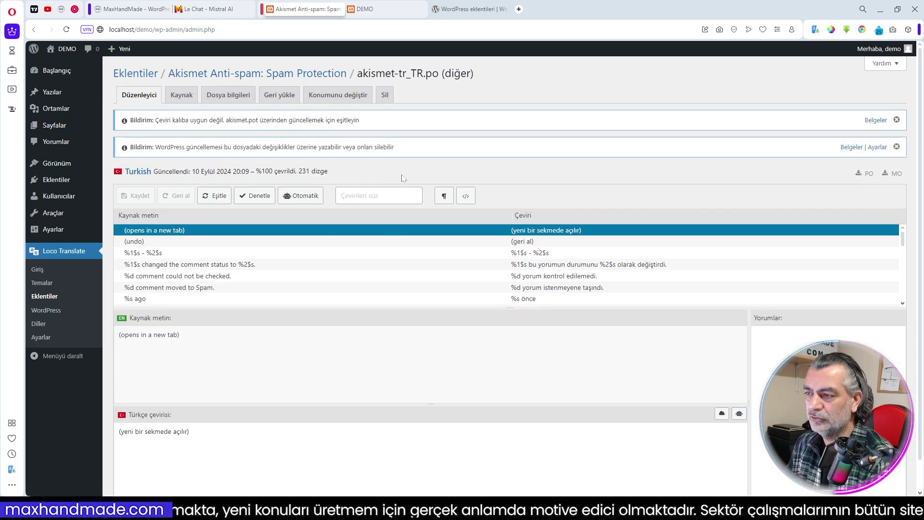
pyautogui.click(216, 195)
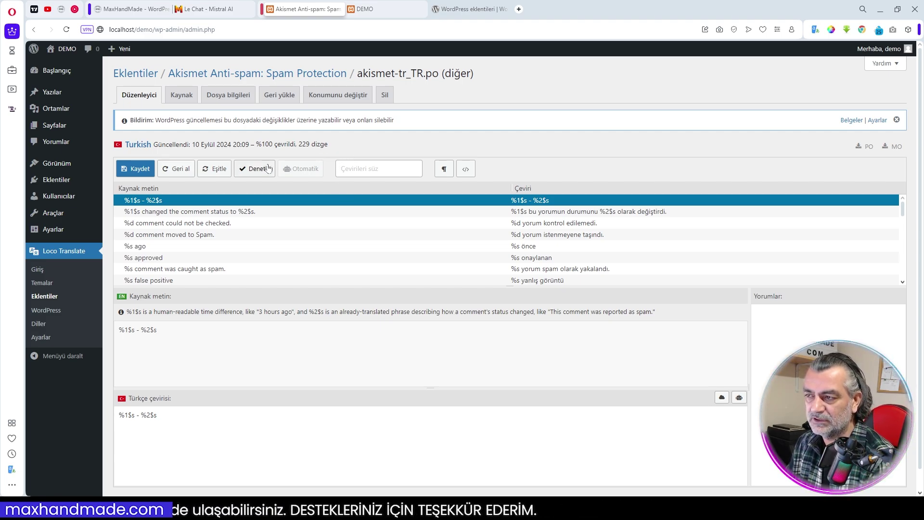
pyautogui.click(179, 170)
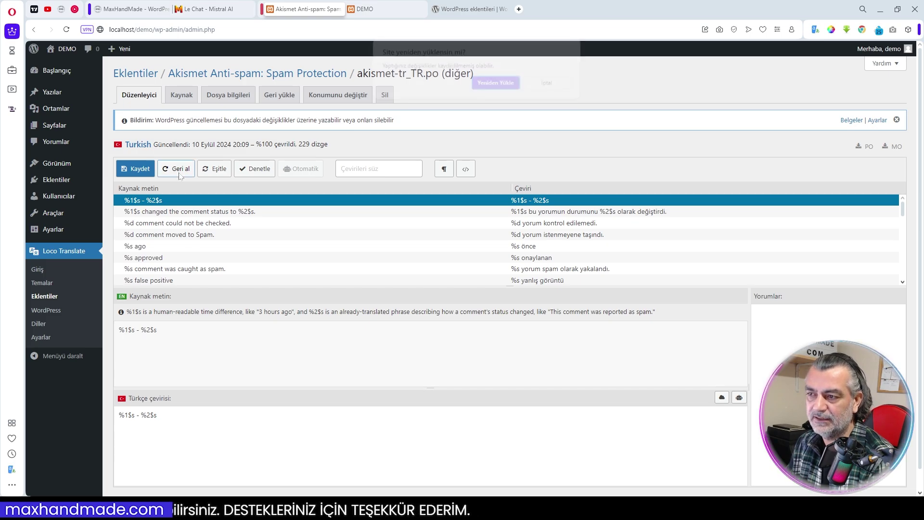
pyautogui.press('Return')
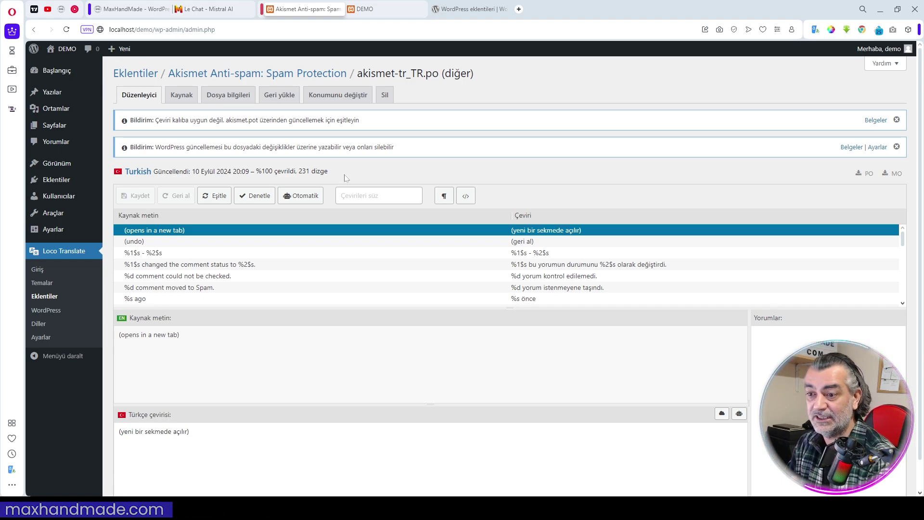
# - Install and activate the Astra theme from the popular themes, and open its dashboard
pyautogui.moveTo(59, 182)
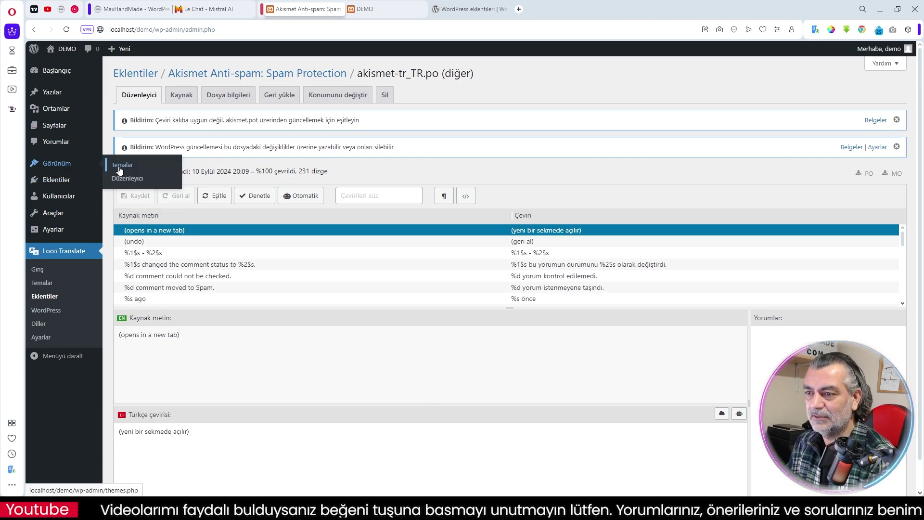
pyautogui.click(122, 166)
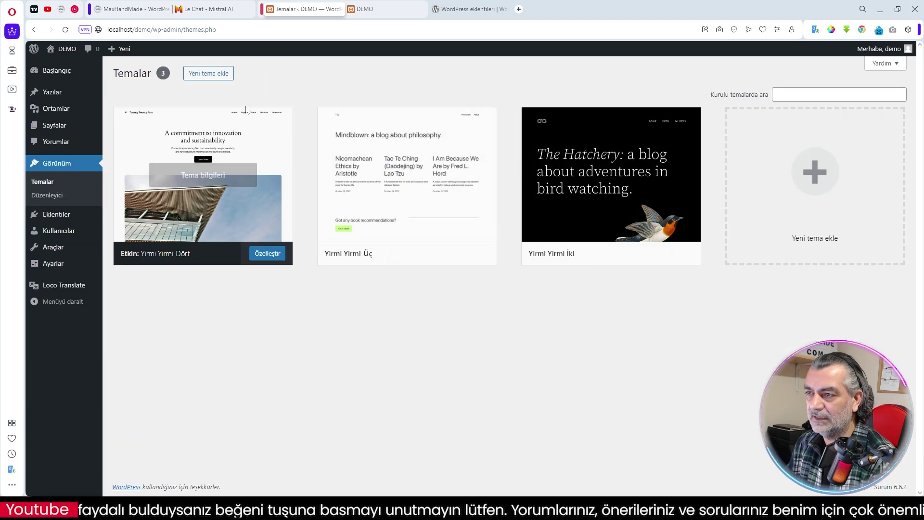
pyautogui.click(206, 75)
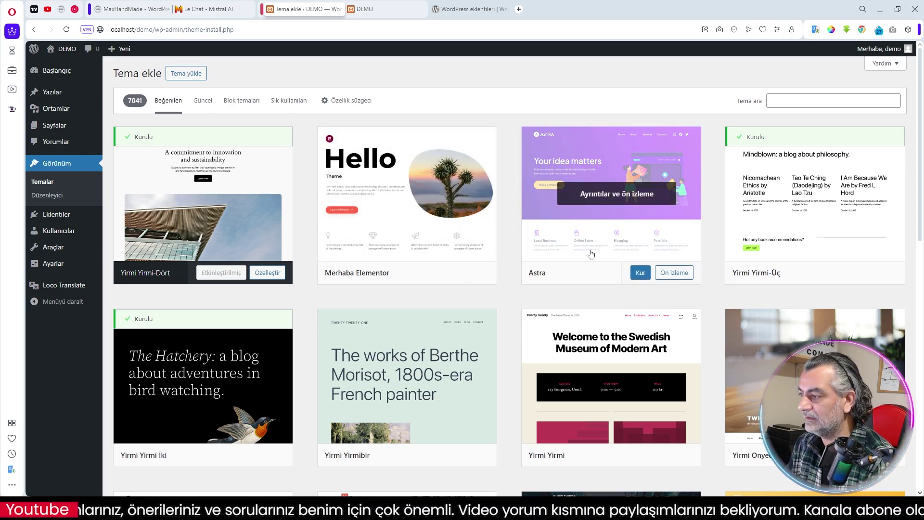
pyautogui.click(640, 273)
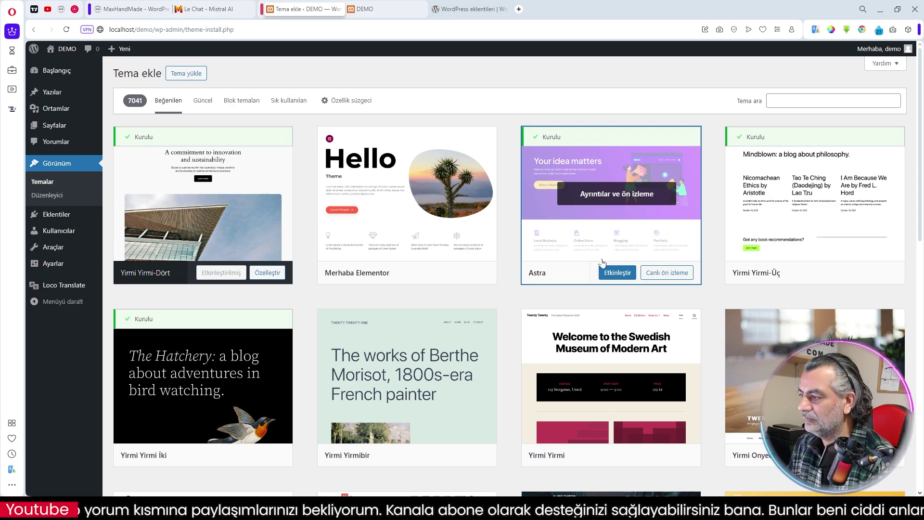
pyautogui.click(607, 271)
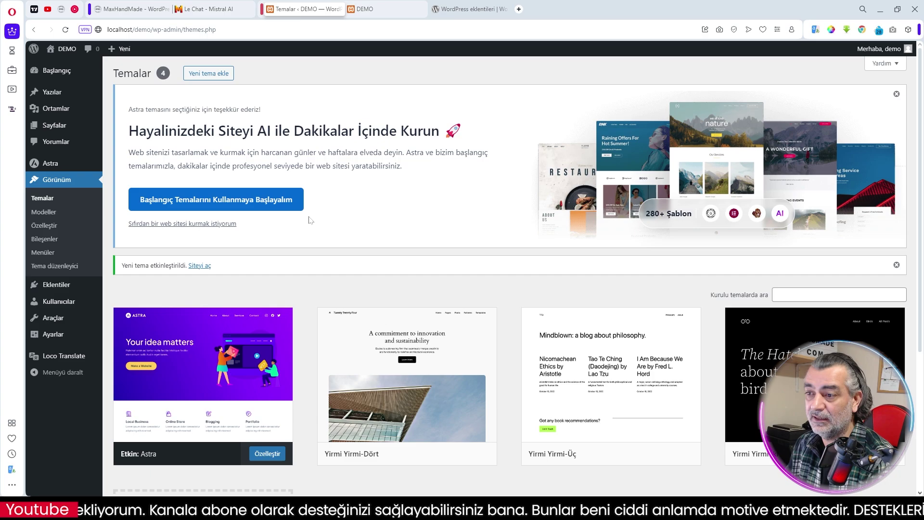
pyautogui.click(50, 165)
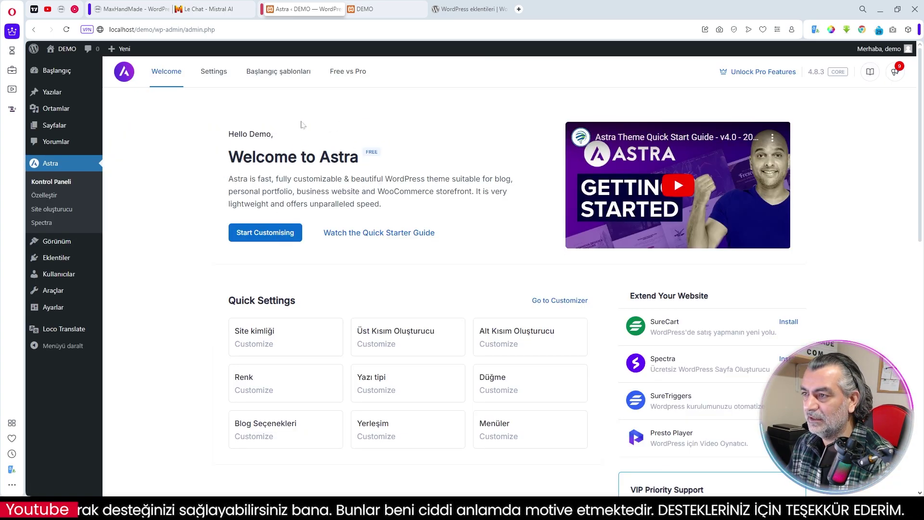
pyautogui.scroll(-1, 446, 377)
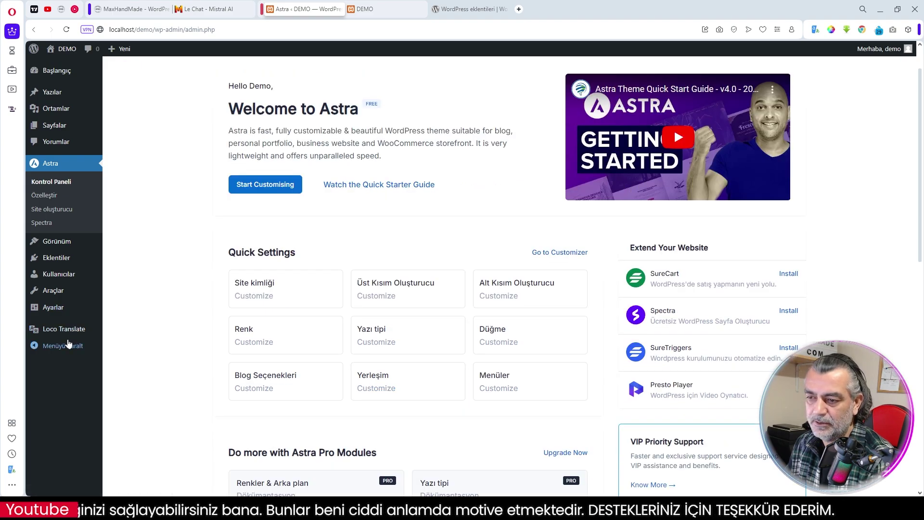
# - Sync the Astra theme's Turkish translation with its template in Loco Translate and save the file
pyautogui.moveTo(61, 330)
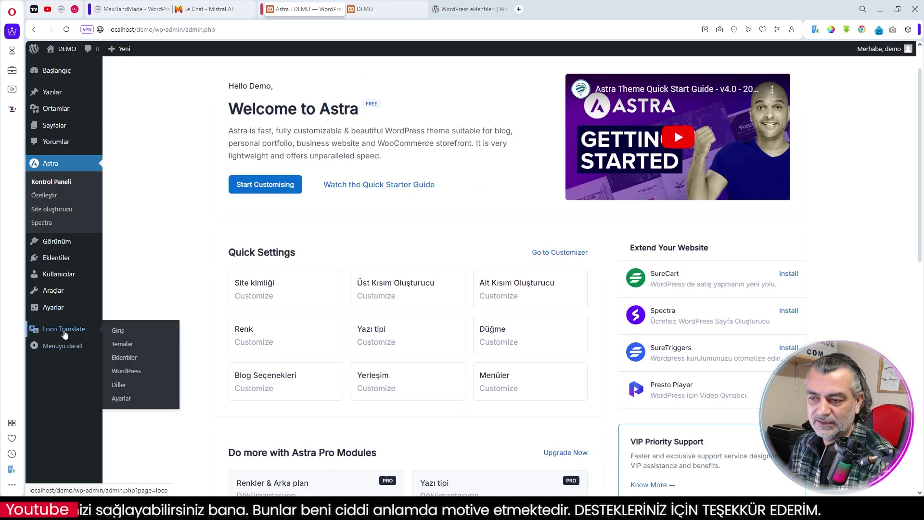
pyautogui.click(122, 344)
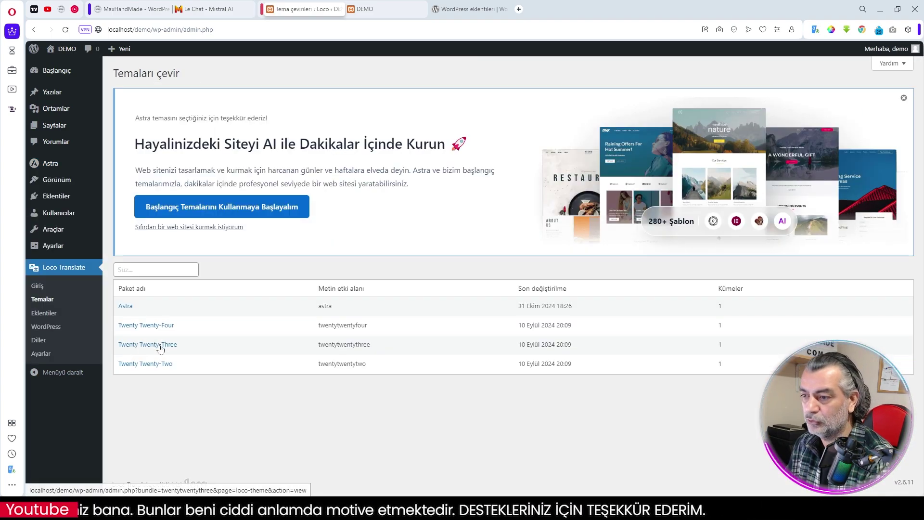
pyautogui.click(126, 306)
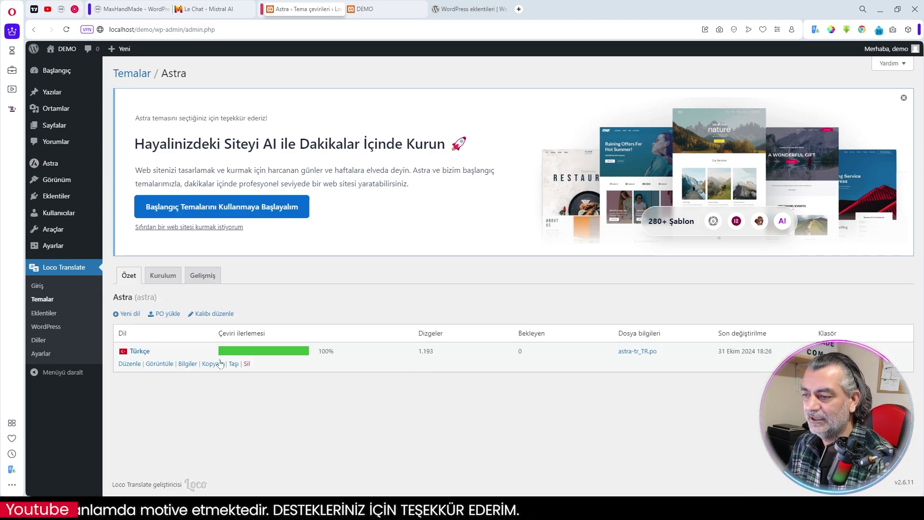
pyautogui.click(143, 352)
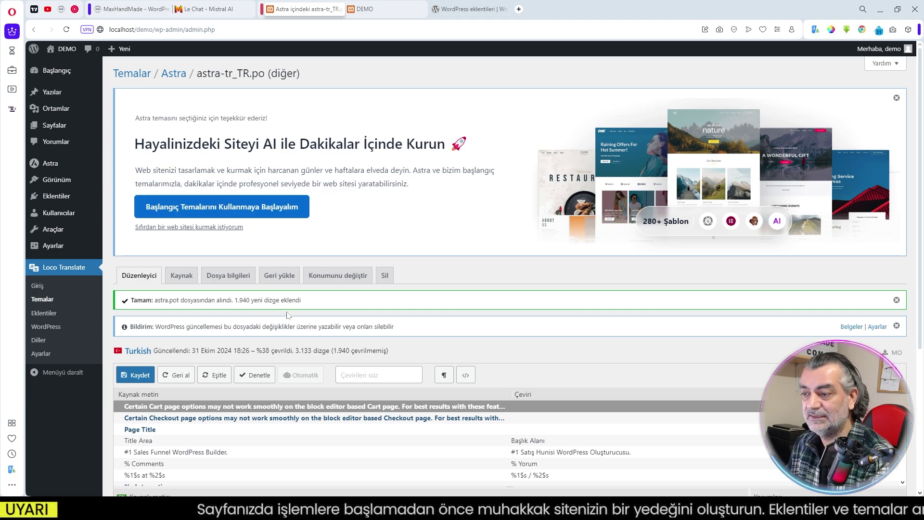
pyautogui.click(135, 376)
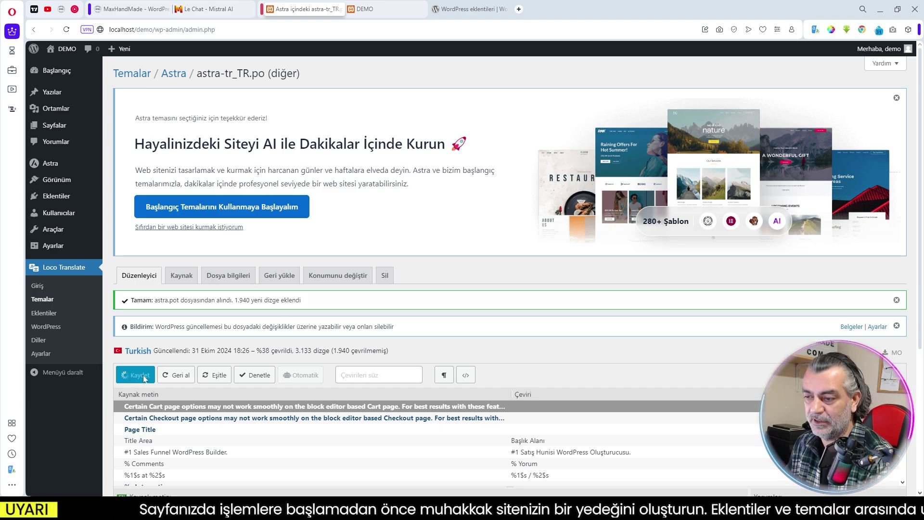
# - Sort the Astra strings by their translation so the untranslated ones come first, and look through them
pyautogui.scroll(-3, 582, 321)
pyautogui.click(575, 251)
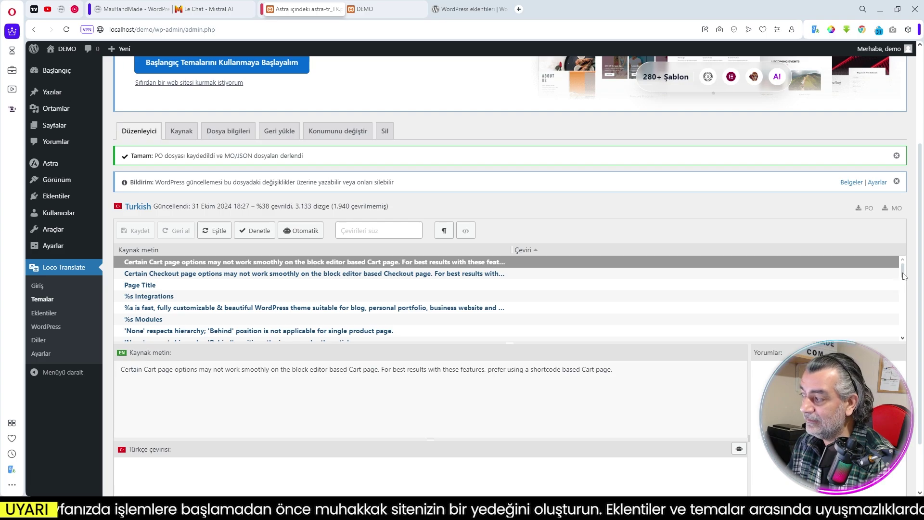
pyautogui.scroll(-2, 393, 294)
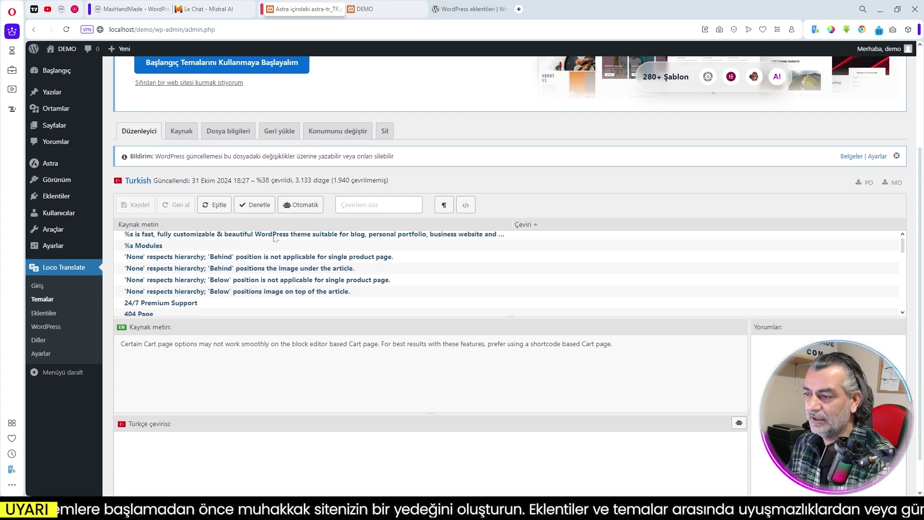
pyautogui.scroll(2, 275, 238)
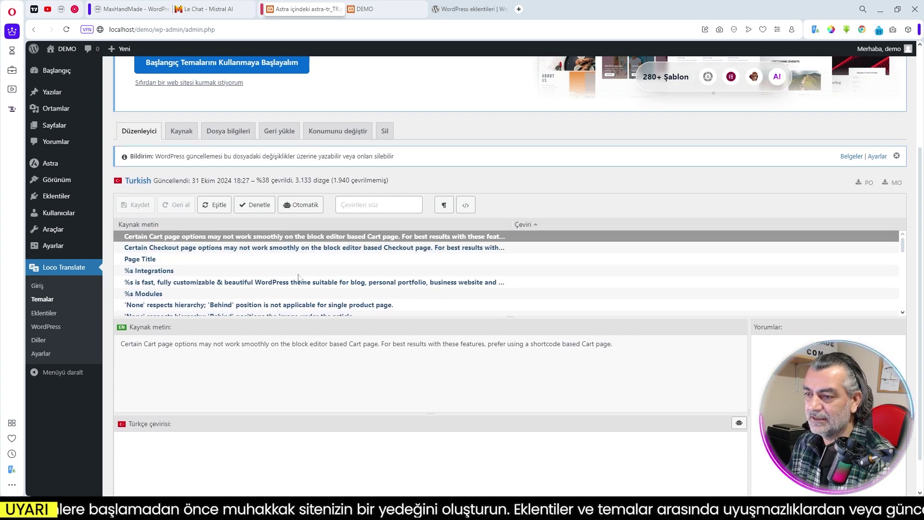
# - Translate the "Certain Cart page options may not work smoothly" source text into Turkish with the browser's Translator extension, using Google Translate
pyautogui.click(261, 436)
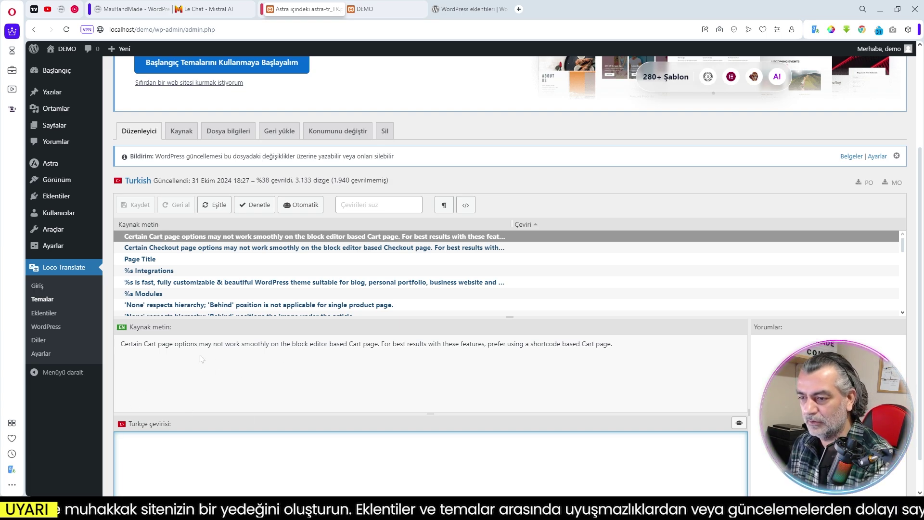
pyautogui.click(149, 345)
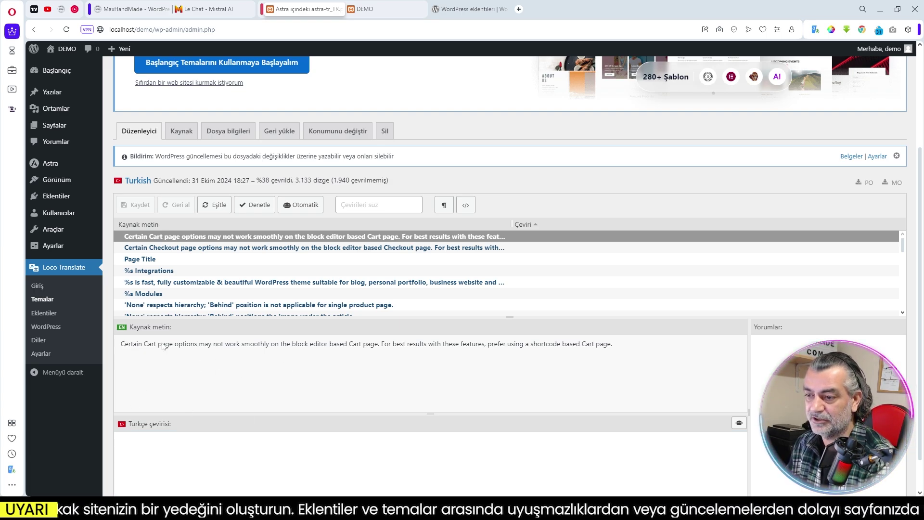
pyautogui.tripleClick(163, 345)
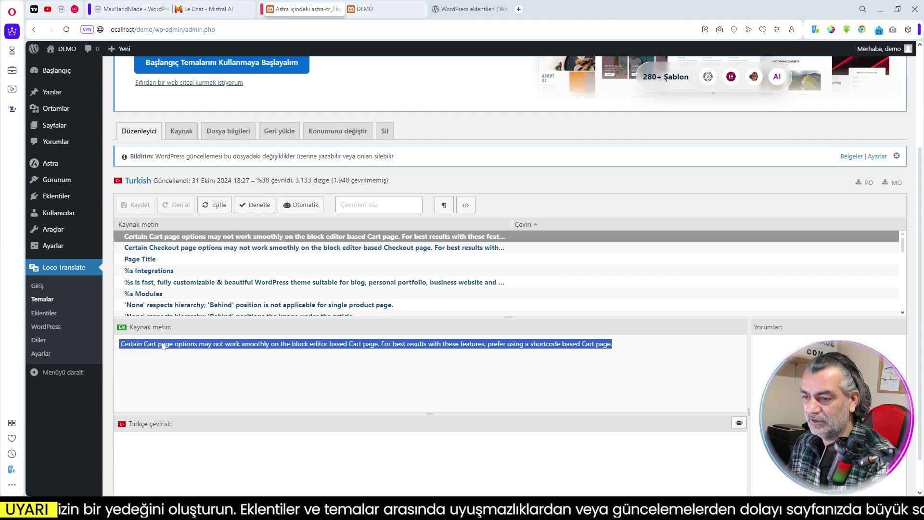
pyautogui.rightClick(162, 346)
pyautogui.click(159, 289)
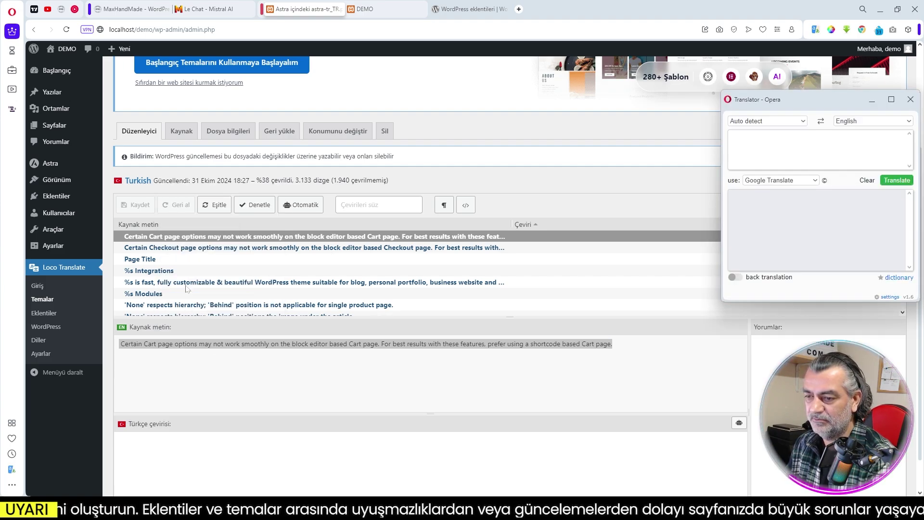
pyautogui.moveTo(814, 159); pyautogui.dragTo(314, 136)
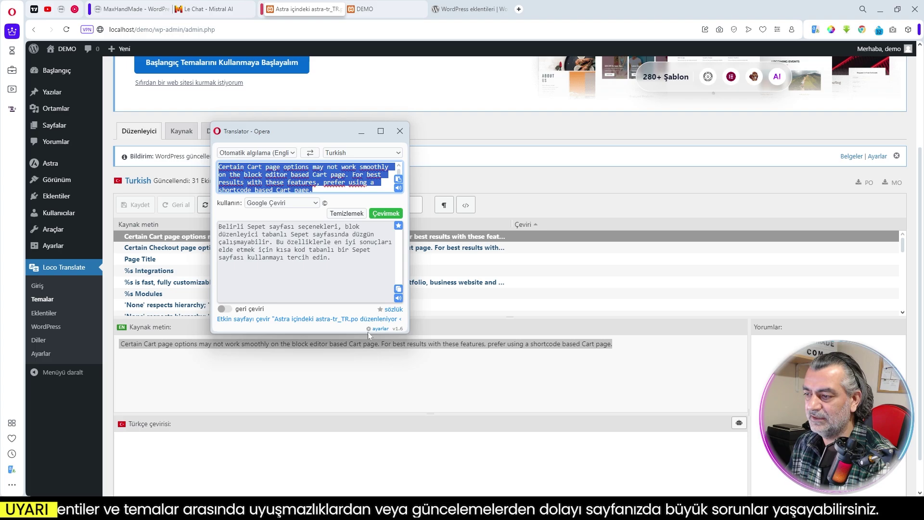
pyautogui.moveTo(357, 336); pyautogui.dragTo(356, 427)
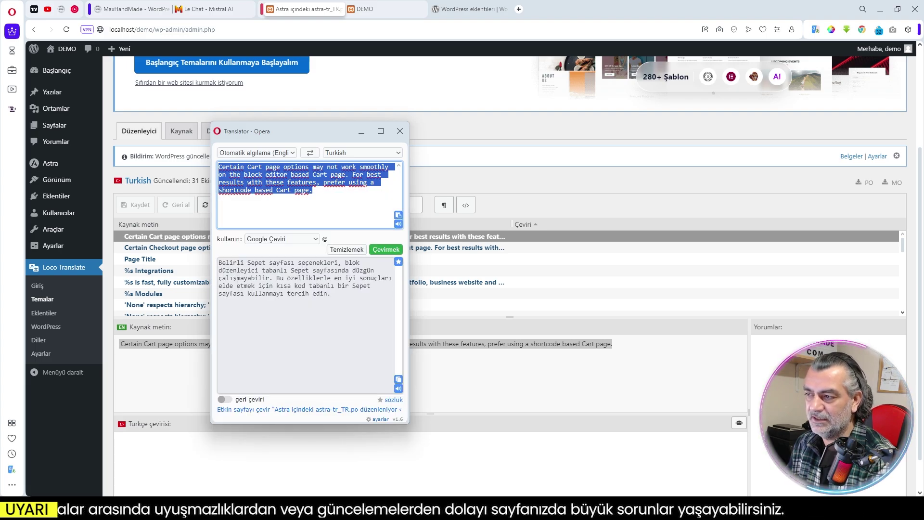
# - Copy the translator's Turkish result into the Cart page string's translation and save the Astra translation file
pyautogui.click(398, 379)
pyautogui.hotkey('ctrl', 'c')
pyautogui.click(337, 453)
pyautogui.hotkey('ctrl', 'v')
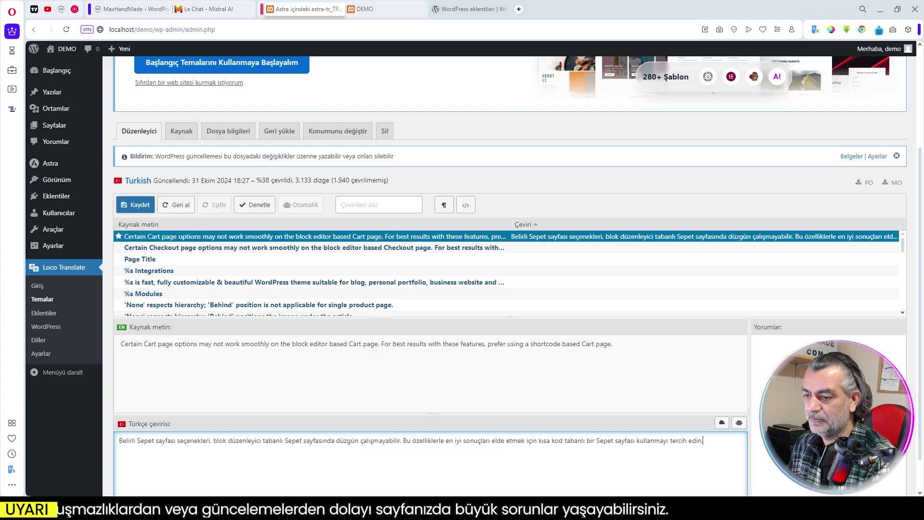
pyautogui.click(146, 206)
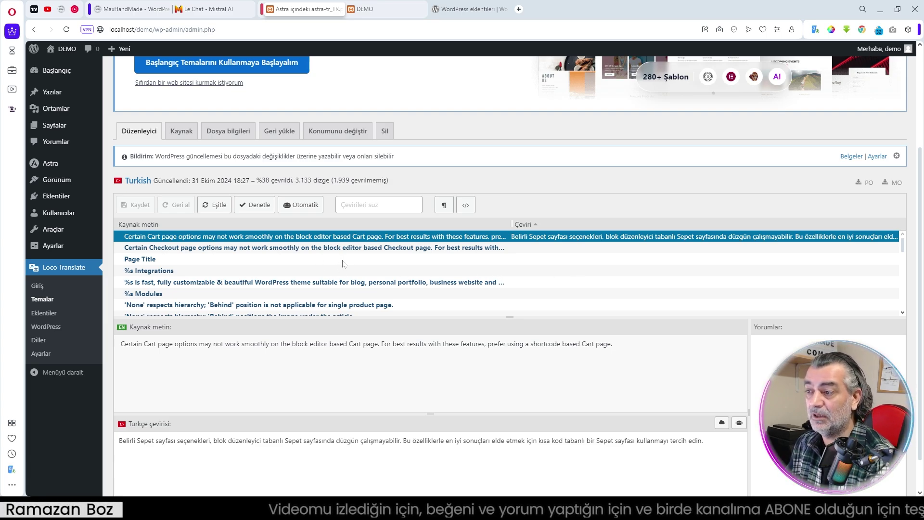
pyautogui.scroll(-1, 339, 250)
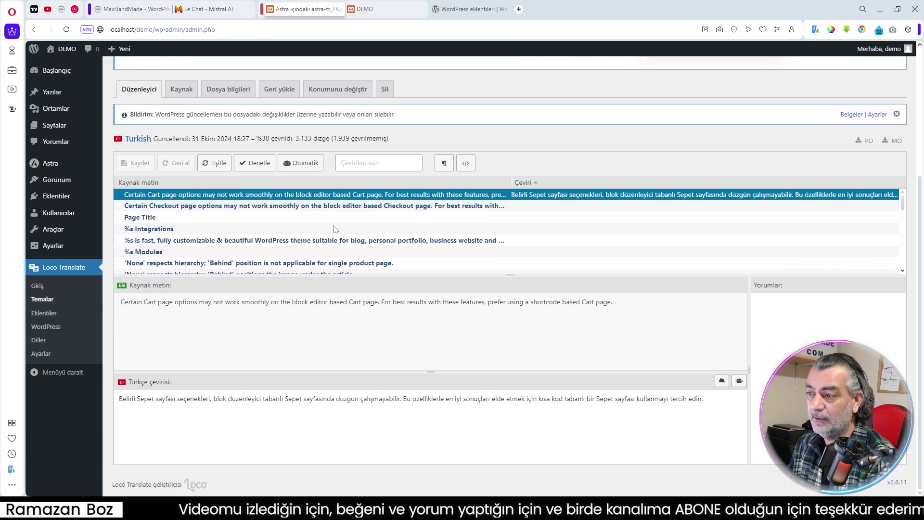
pyautogui.scroll(-2, 335, 229)
pyautogui.scroll(2, 337, 231)
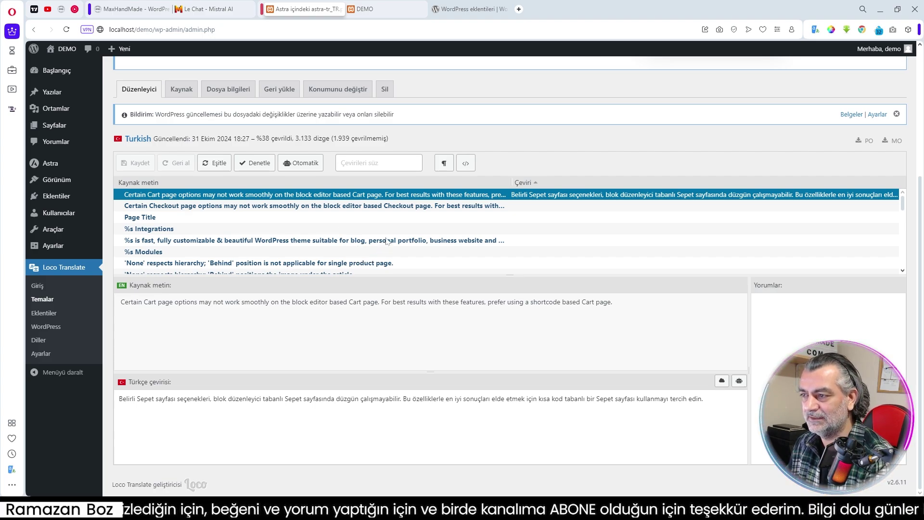
# - Search the new plugins for "loco", and install and activate Automatic Translate Addon For Loco Translate
pyautogui.moveTo(57, 196)
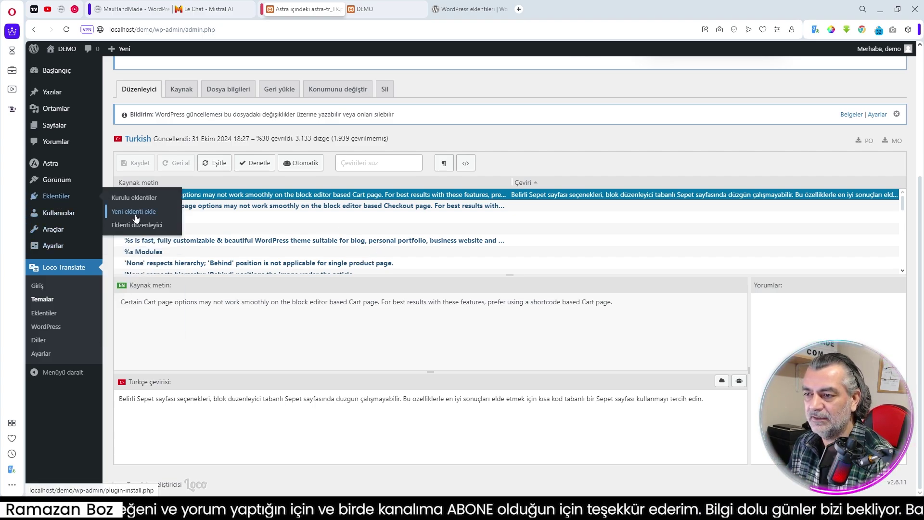
pyautogui.click(135, 219)
pyautogui.click(768, 268)
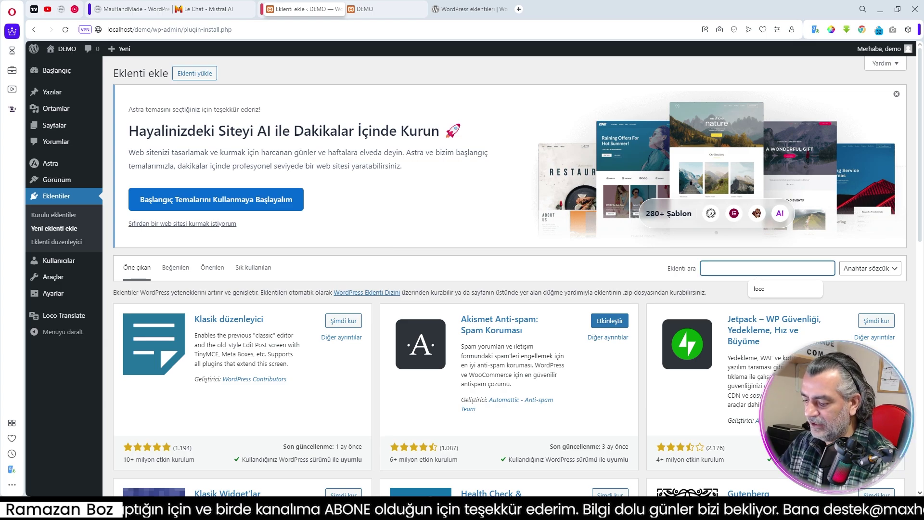
pyautogui.click(759, 289)
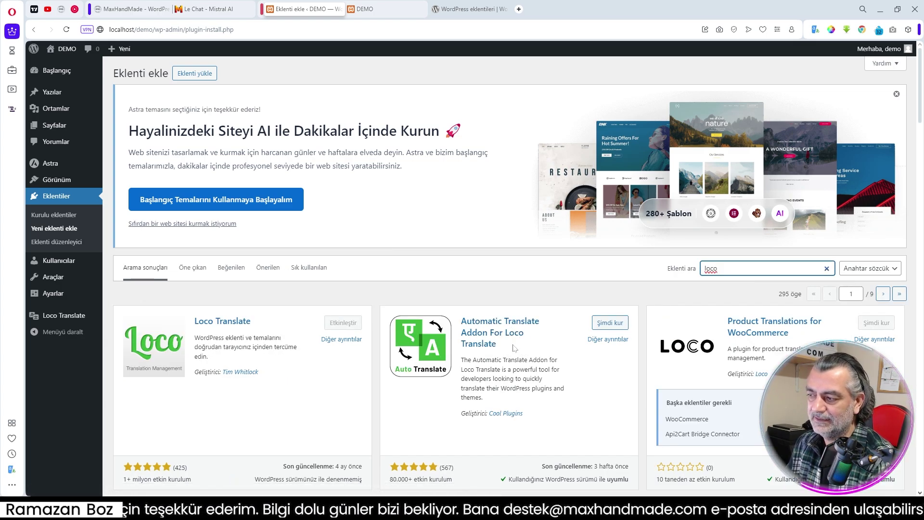
pyautogui.click(614, 327)
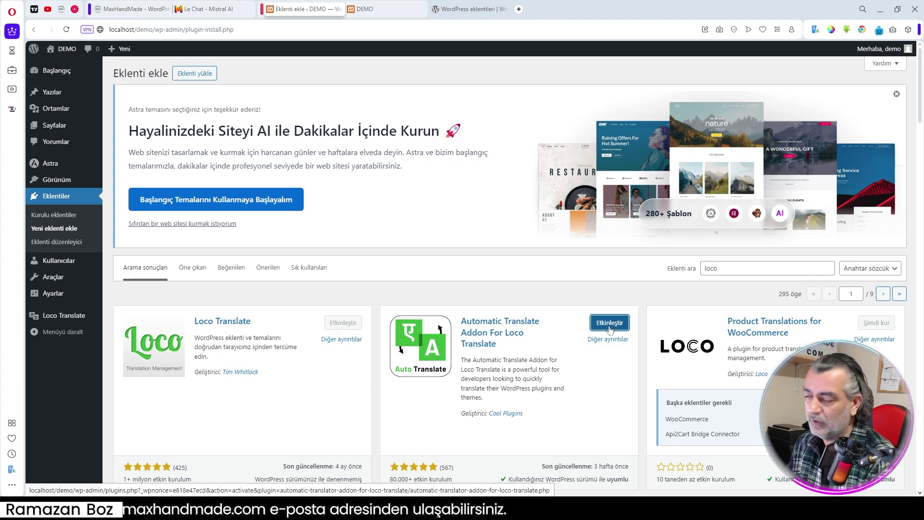
pyautogui.click(595, 330)
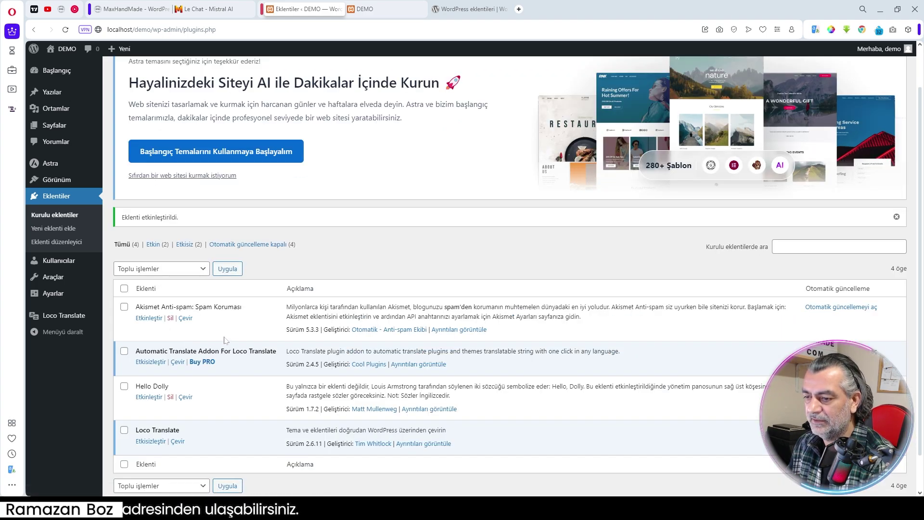
# - Open the Astra theme's Turkish translation file astra-tr_TR.po in the Loco Translate editor
pyautogui.moveTo(62, 315)
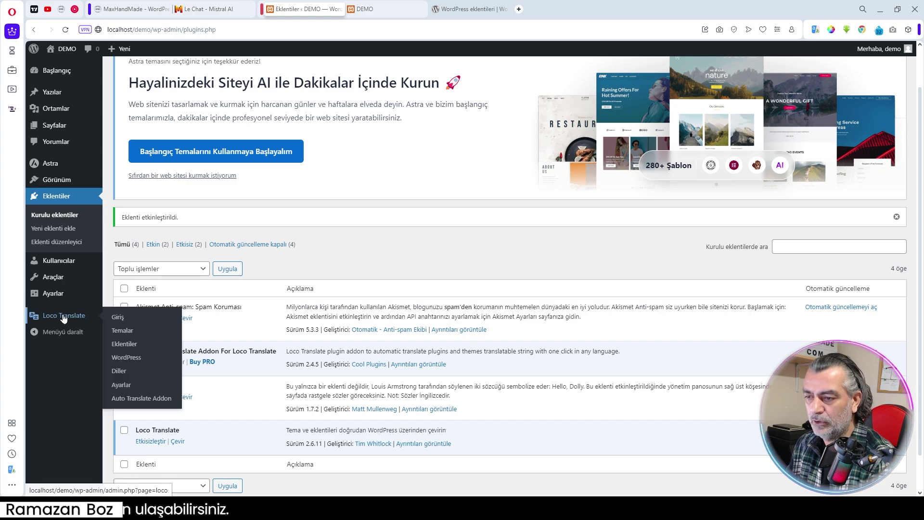
pyautogui.click(120, 336)
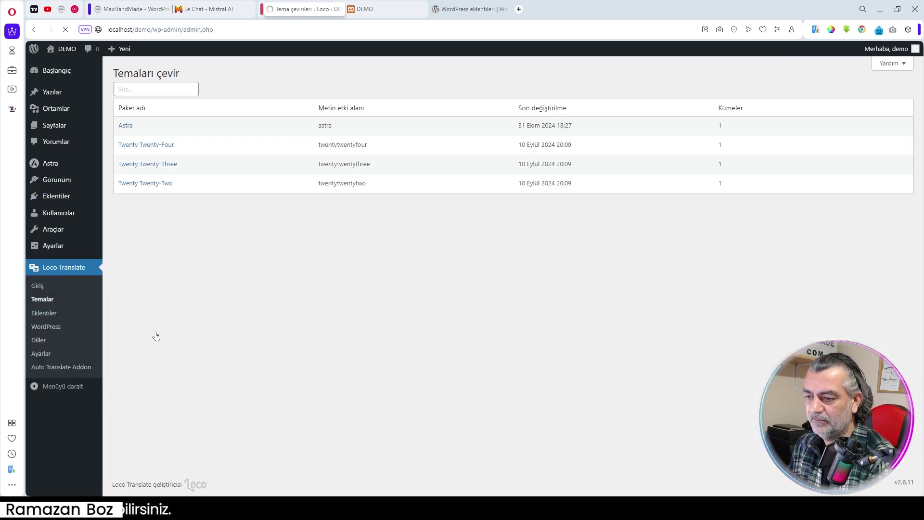
pyautogui.click(243, 368)
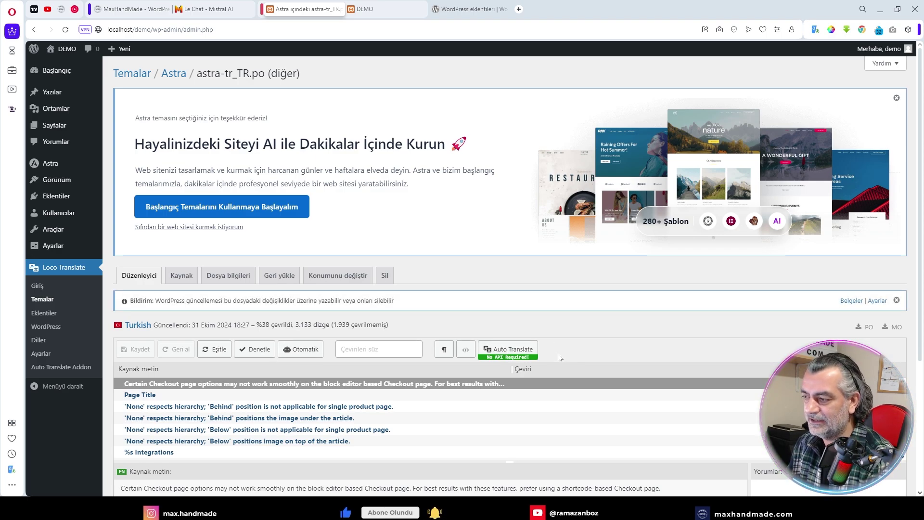
# - Auto-translate the untranslated Astra strings into Turkish (TR) with Yandex Translate, reading the notice about HTML and special characters first
pyautogui.scroll(-4, 521, 352)
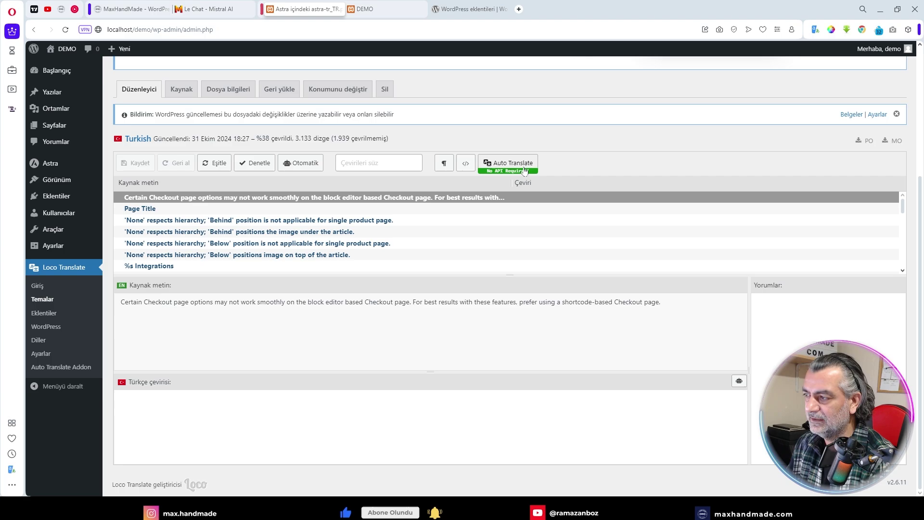
pyautogui.click(512, 164)
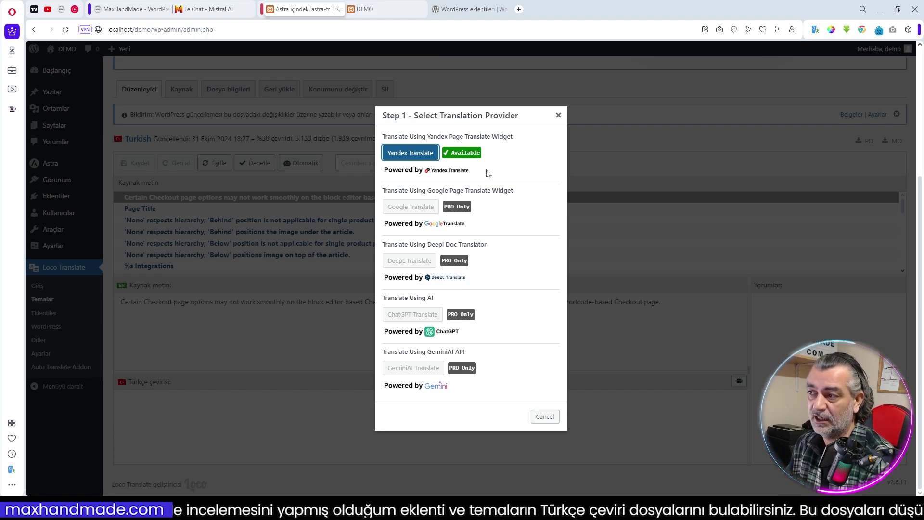
pyautogui.moveTo(510, 118)
pyautogui.mouseDown()
pyautogui.moveTo(566, 119)
pyautogui.moveTo(521, 118)
pyautogui.mouseUp()
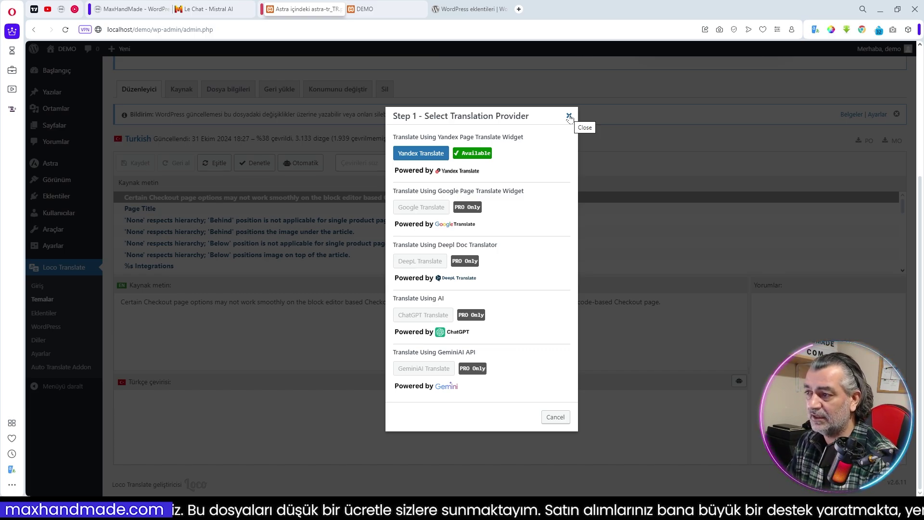
pyautogui.click(426, 157)
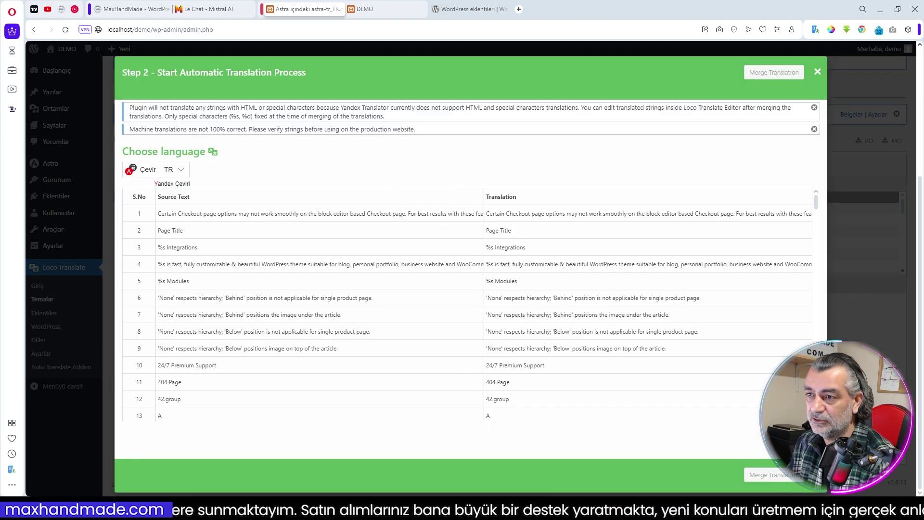
pyautogui.moveTo(129, 107); pyautogui.dragTo(397, 123)
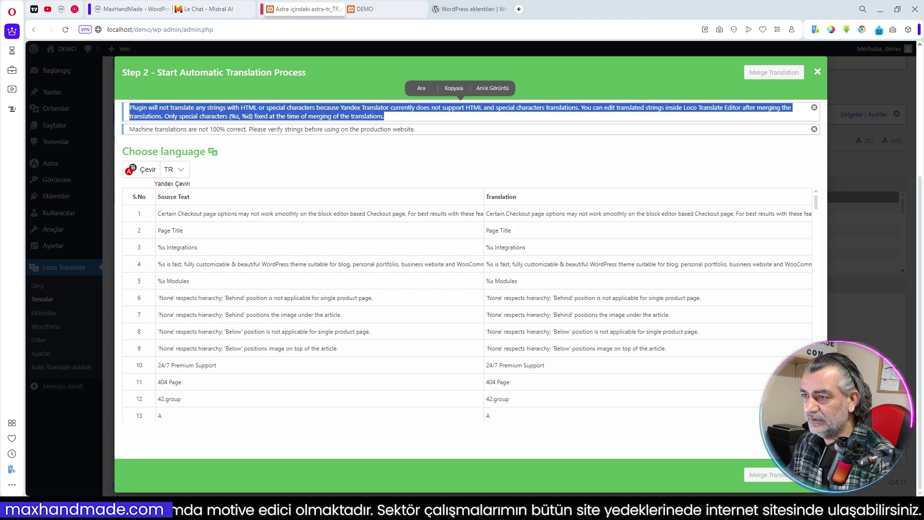
pyautogui.click(148, 170)
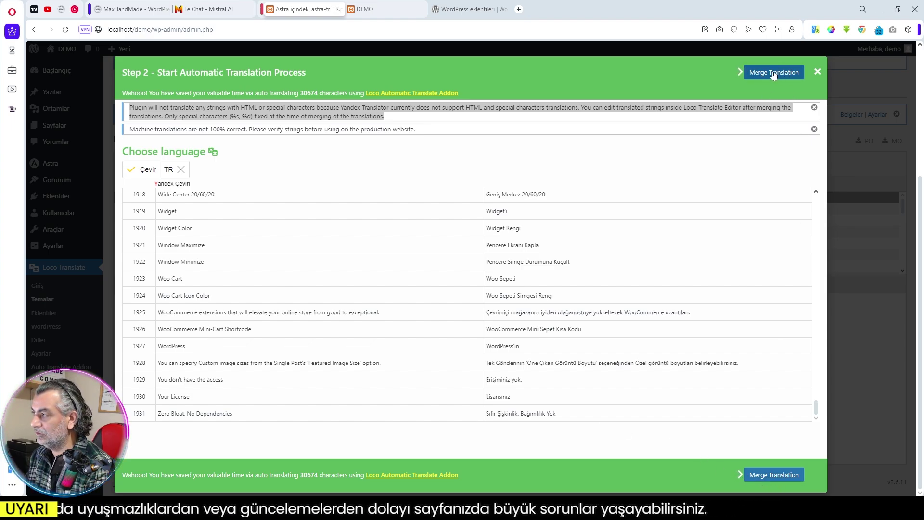
# - Merge the automatic translations into the editor with new translations marked as fuzzy, without overwriting existing ones
pyautogui.click(775, 475)
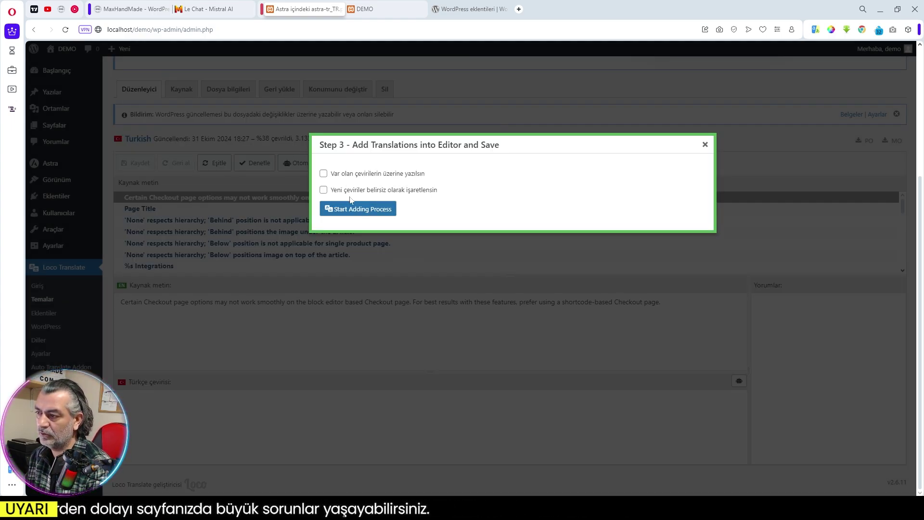
pyautogui.click(323, 190)
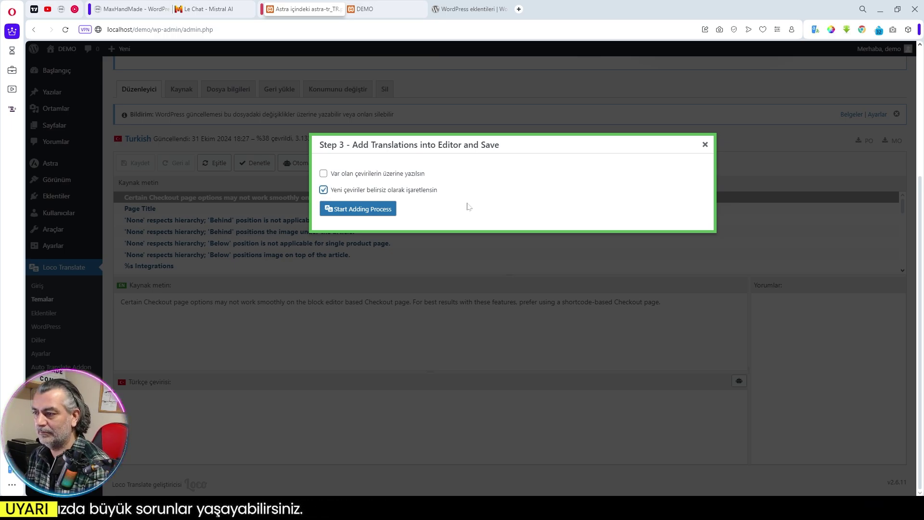
pyautogui.click(356, 209)
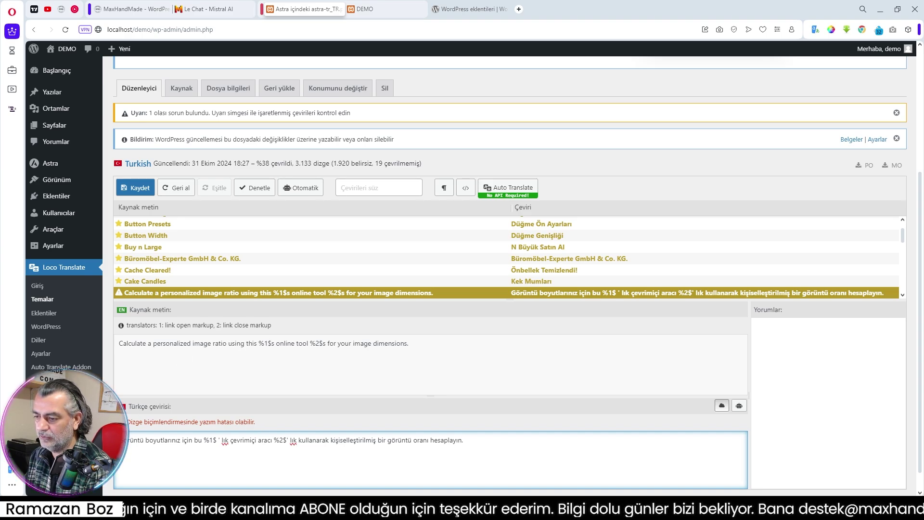
# - Correct the placeholders to %1$s and %2$s in the "Calculate a personalized image ratio" translation, and check the file for formatting errors
pyautogui.scroll(-1, 271, 341)
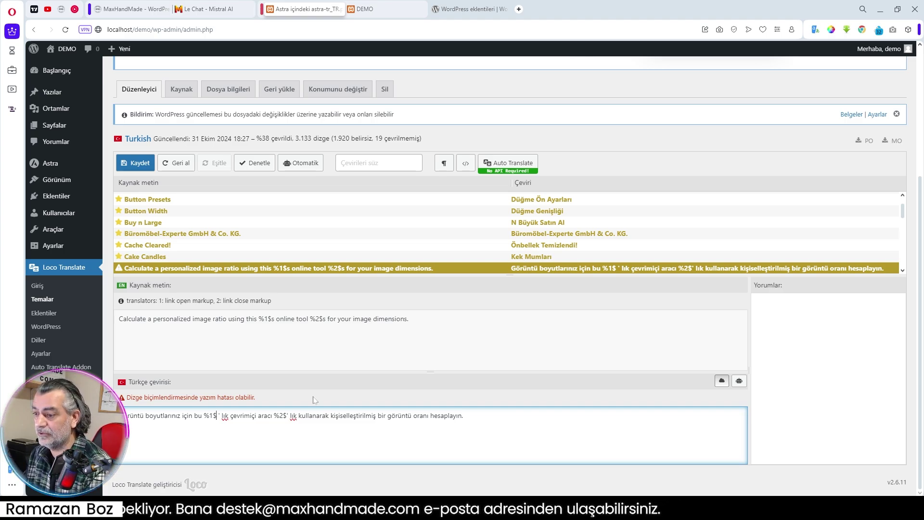
pyautogui.click(346, 333)
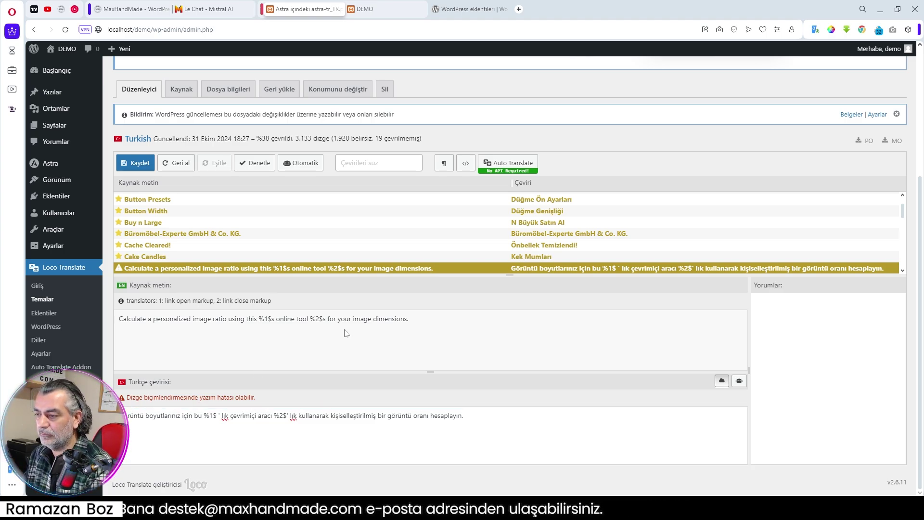
pyautogui.click(217, 415)
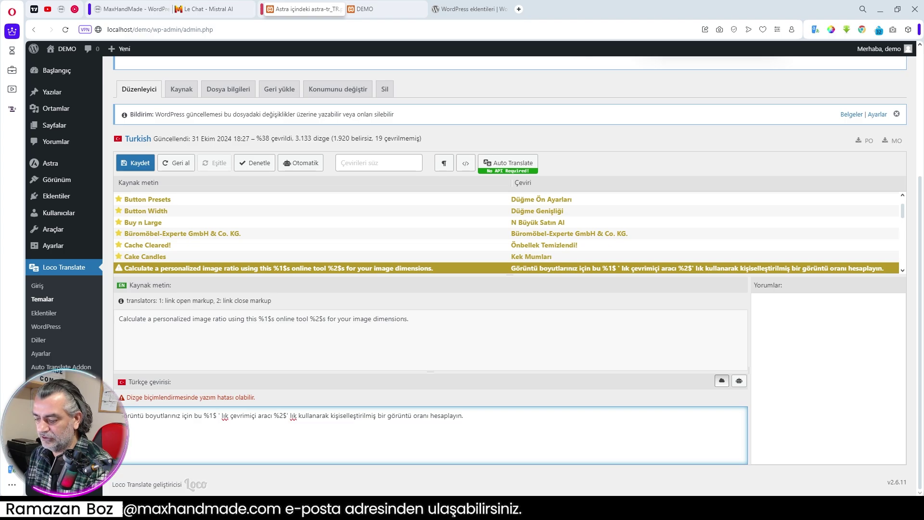
pyautogui.write('s')
pyautogui.click(291, 415)
pyautogui.write('s')
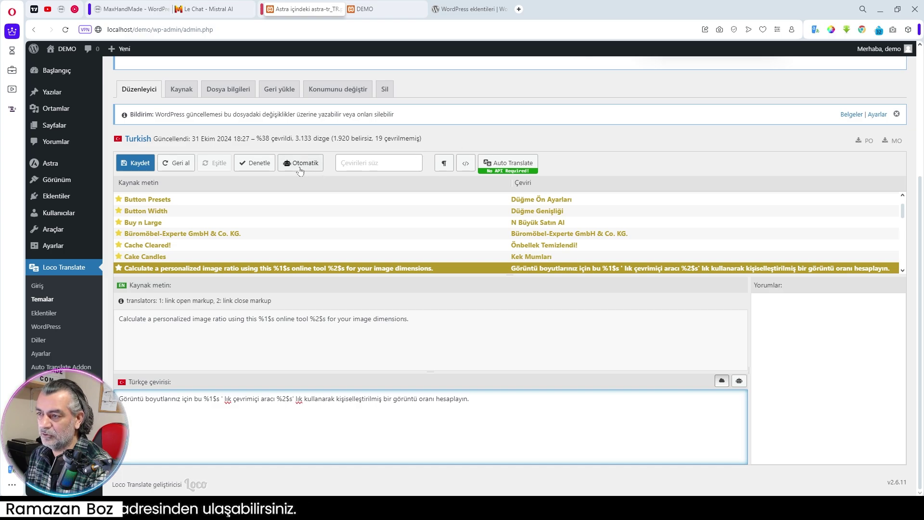
pyautogui.click(260, 164)
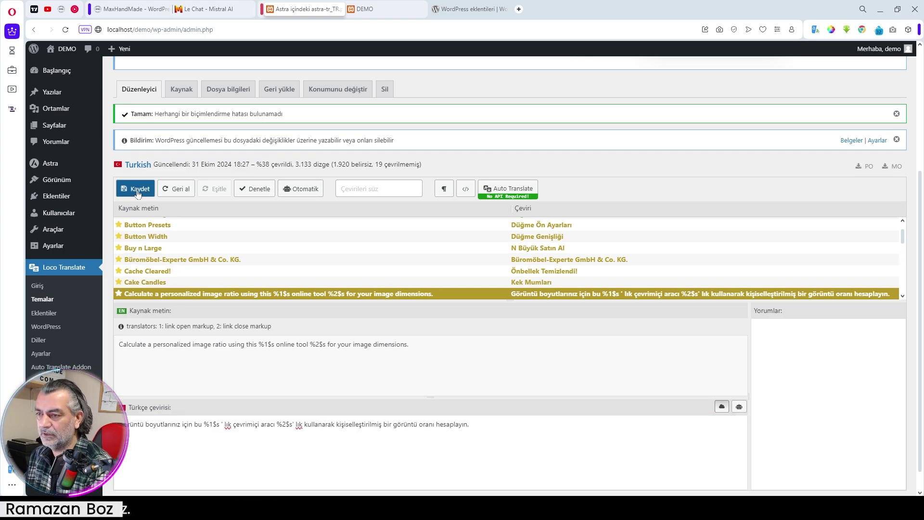
# - Save the Astra Turkish translation file and sort the string list by the translation column
pyautogui.click(137, 189)
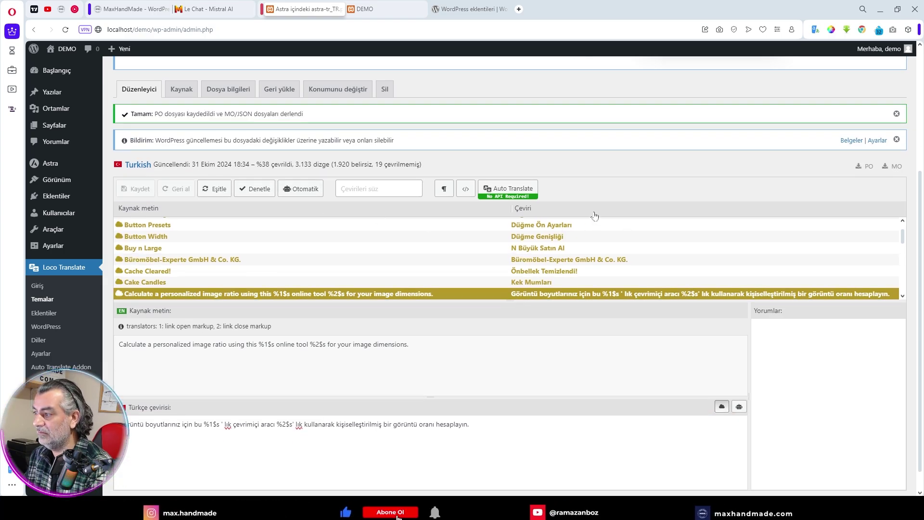
pyautogui.click(596, 210)
pyautogui.click(596, 210)
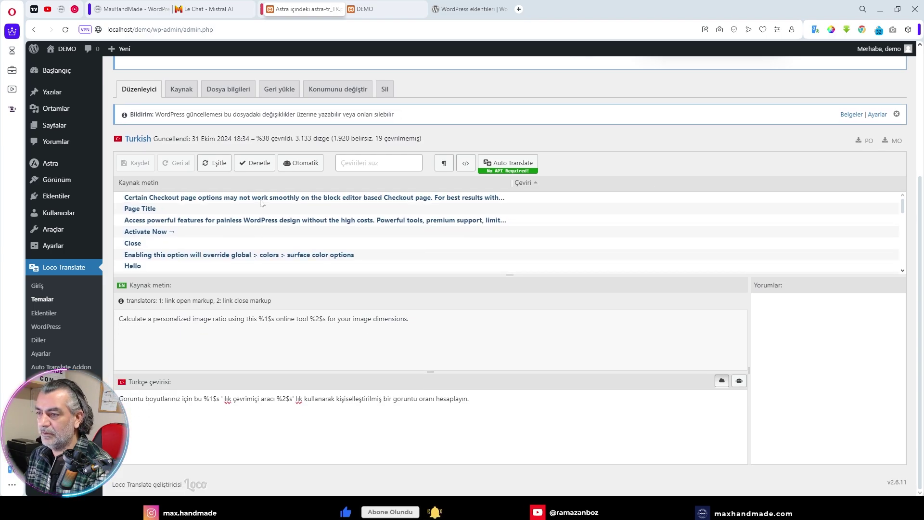
# - Remove the fuzzy mark from the "'None' respects hierarchy; 'Behind' positions the image under the article." translation and save the file
pyautogui.click(262, 200)
pyautogui.click(252, 222)
pyautogui.click(249, 233)
pyautogui.click(339, 265)
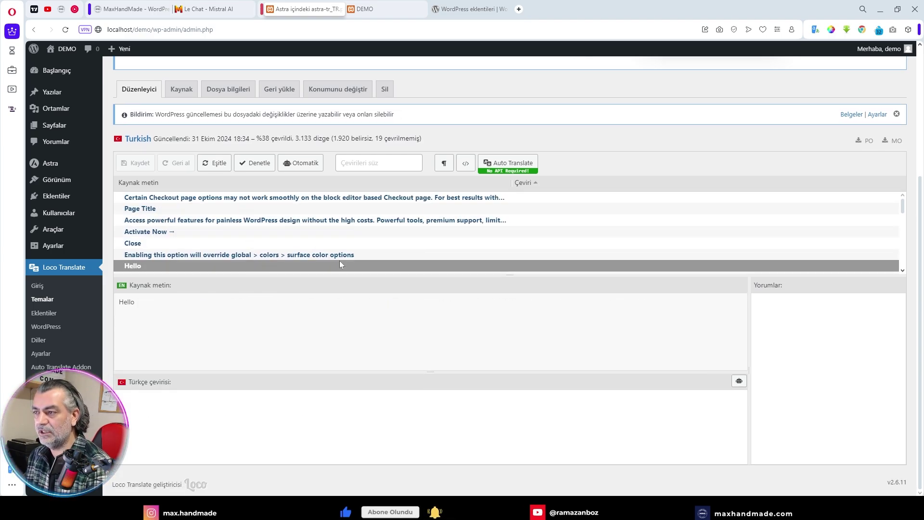
pyautogui.scroll(-5, 361, 265)
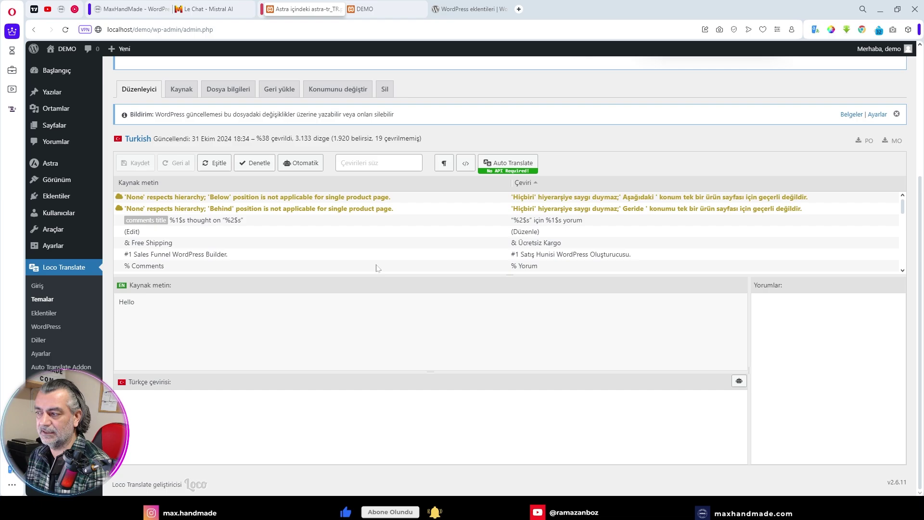
pyautogui.scroll(2, 289, 231)
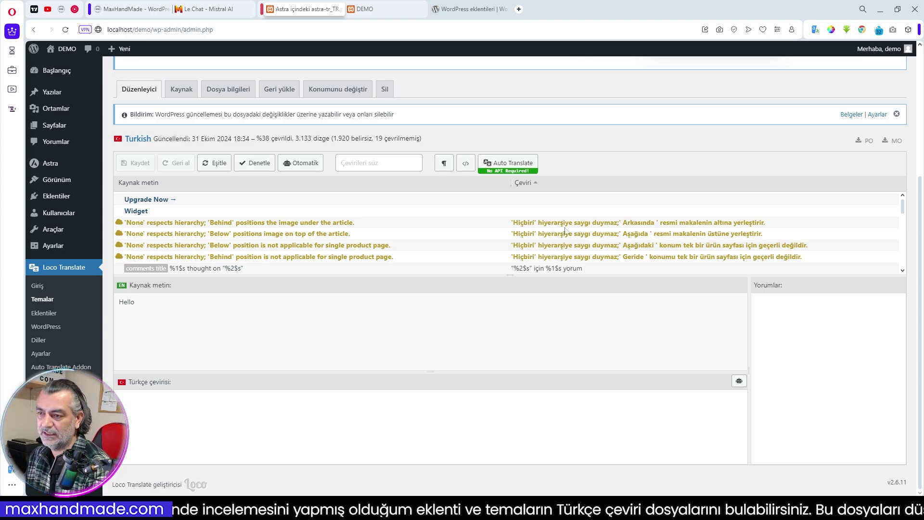
pyautogui.click(269, 223)
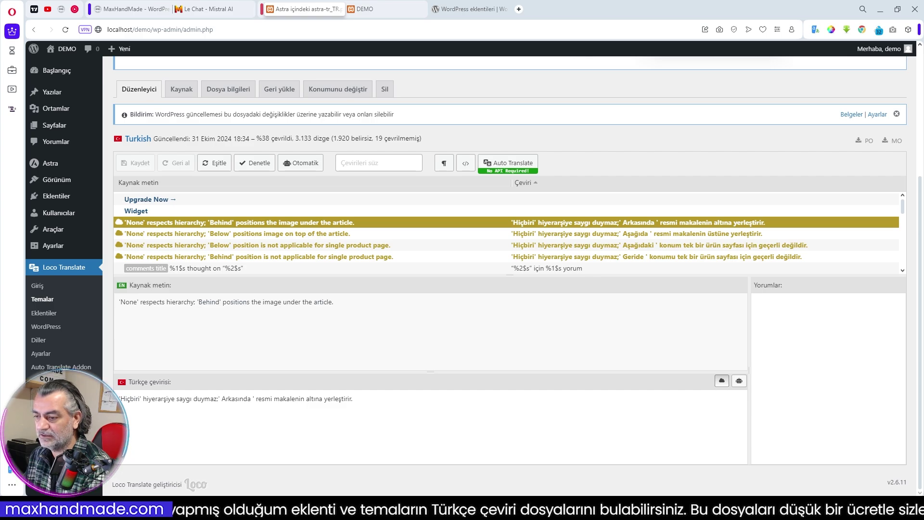
pyautogui.click(354, 399)
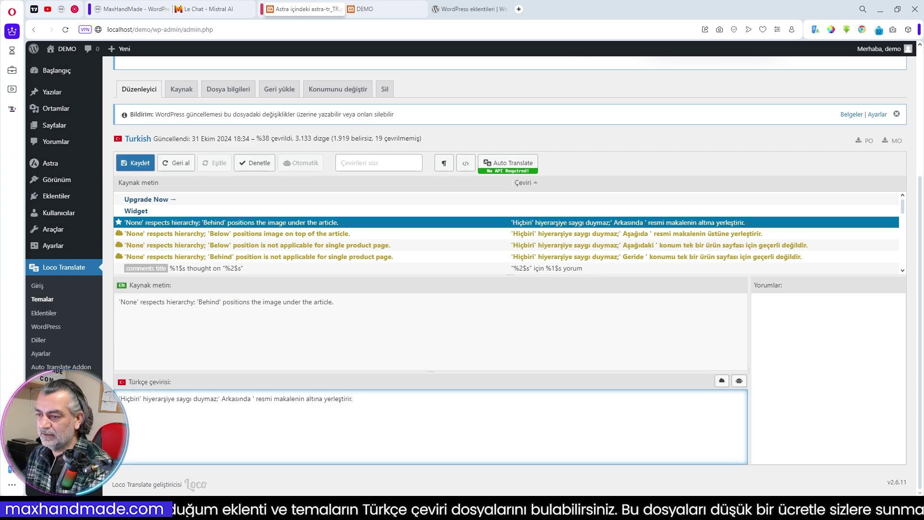
pyautogui.click(136, 163)
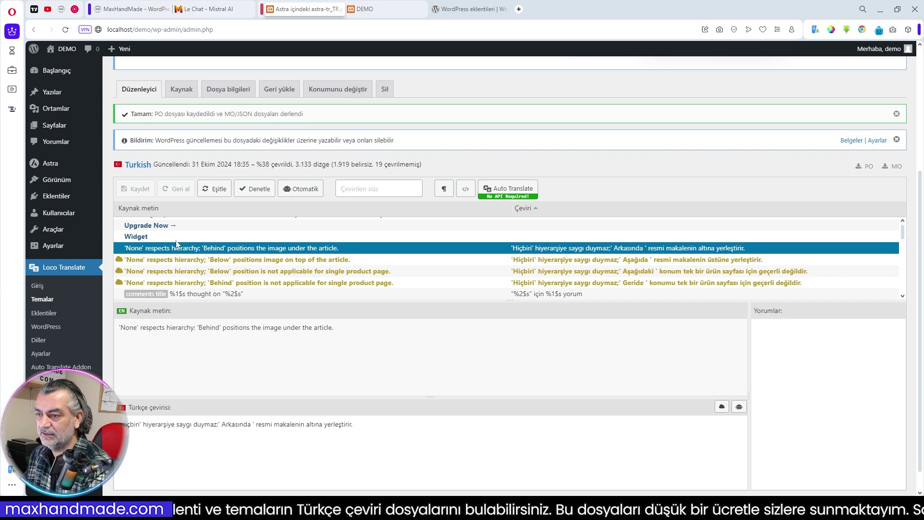
# - Review the untranslated and fuzzy strings at the start of the sorted Astra list
pyautogui.click(202, 246)
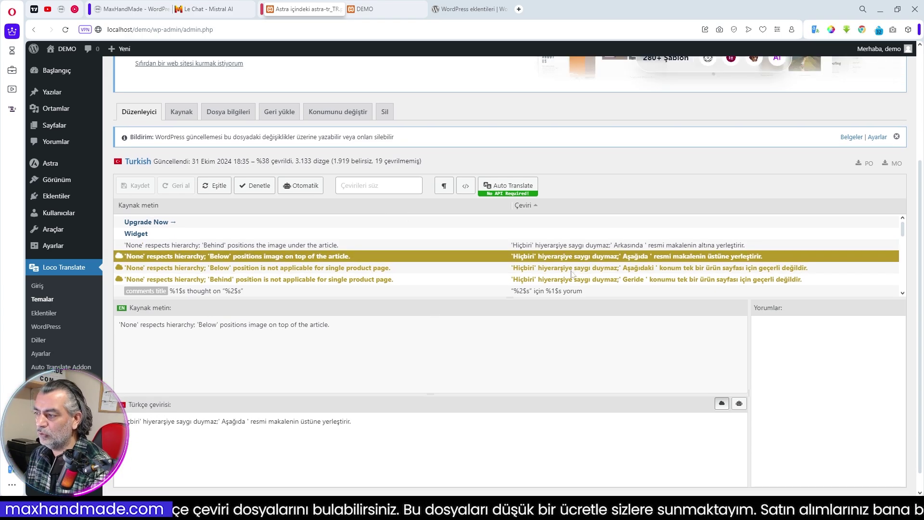
pyautogui.scroll(5, 411, 268)
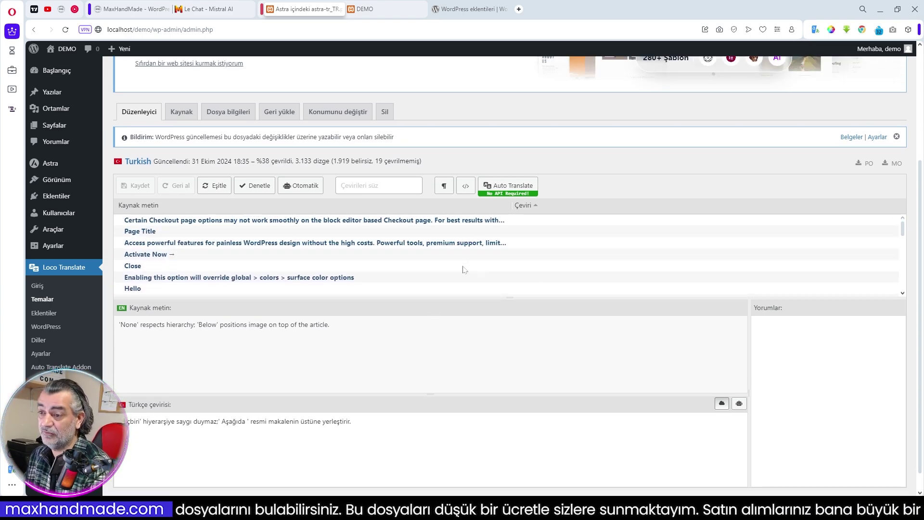
pyautogui.scroll(-5, 481, 268)
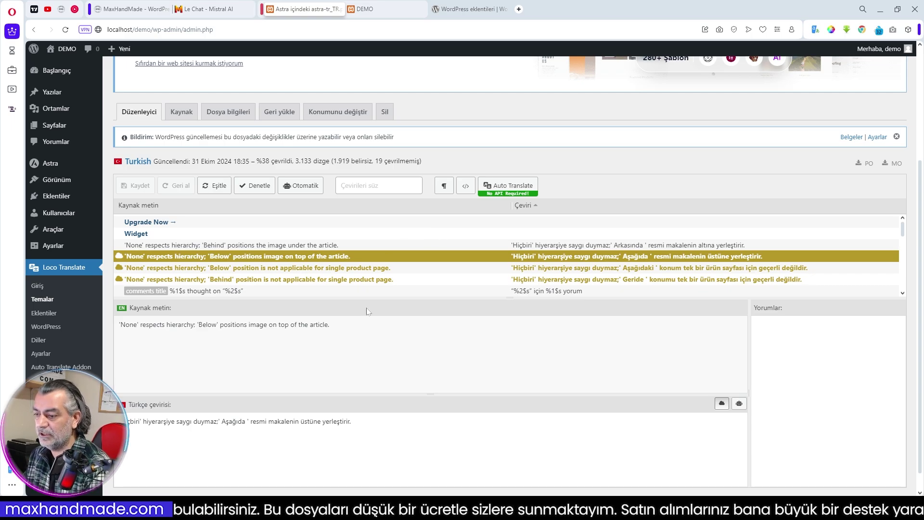
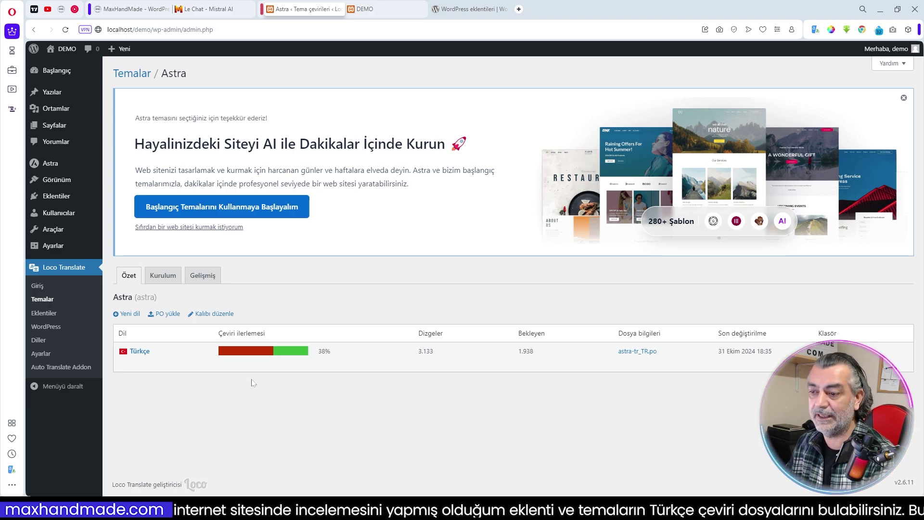
# - Permanently delete the Astra theme's Turkish translation file languages/themes/astra-tr_TR.po together with its dependent files
pyautogui.click(245, 363)
pyautogui.scroll(-1, 156, 451)
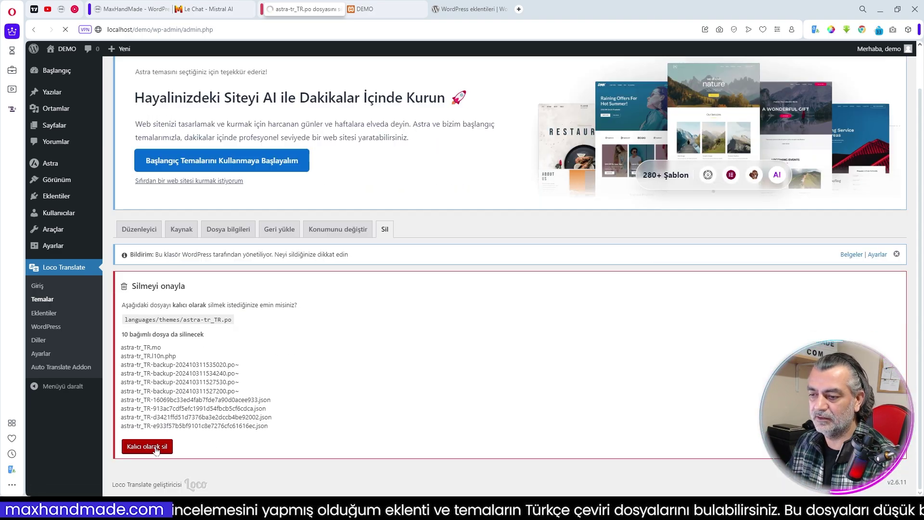
pyautogui.click(156, 451)
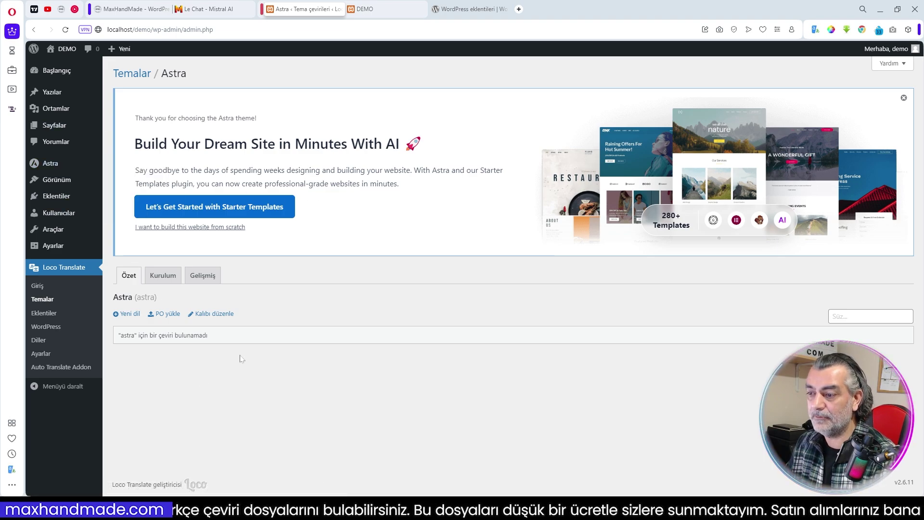
# - Switch to the MaxHandMade store, search its products for "Astra Teması" and open that product's page
pyautogui.click(470, 9)
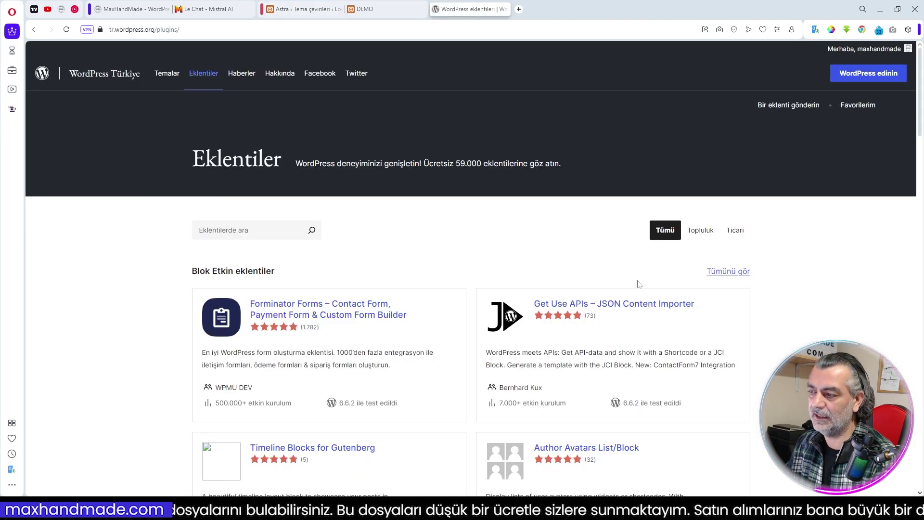
pyautogui.click(130, 9)
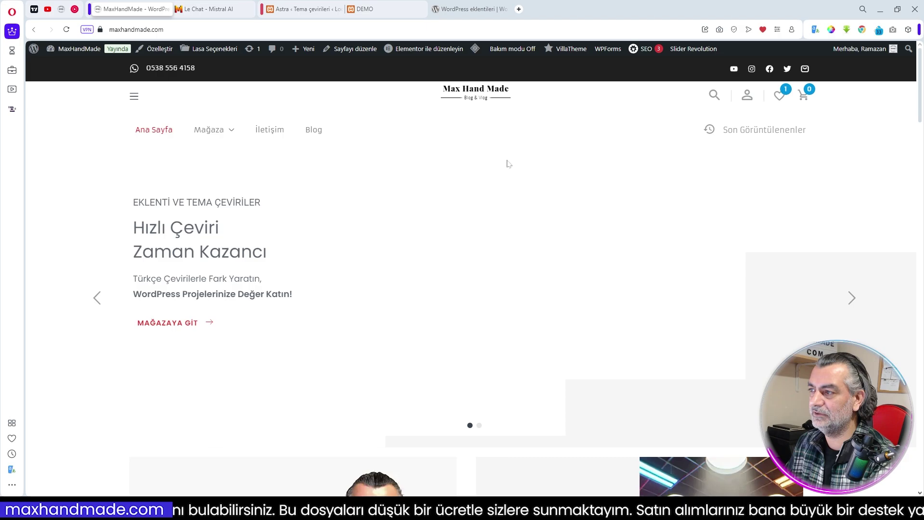
pyautogui.click(714, 97)
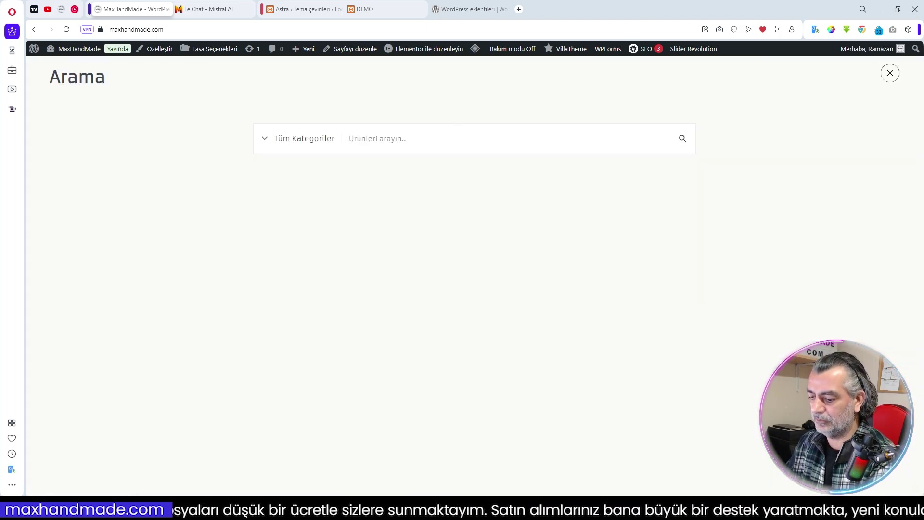
pyautogui.write('Astra Teması')
pyautogui.press('Return')
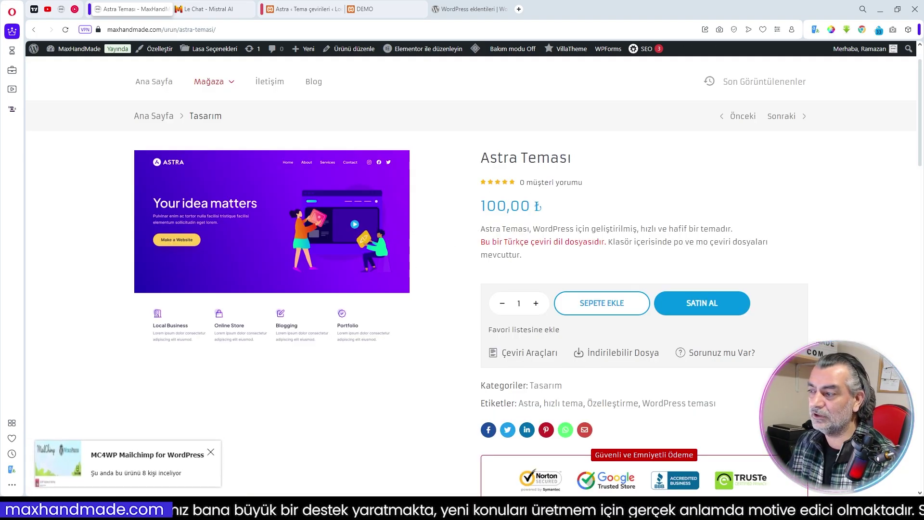
# - Read the Astra Teması translation file's description, add the product to the cart and proceed to checkout
pyautogui.moveTo(481, 242); pyautogui.dragTo(607, 249)
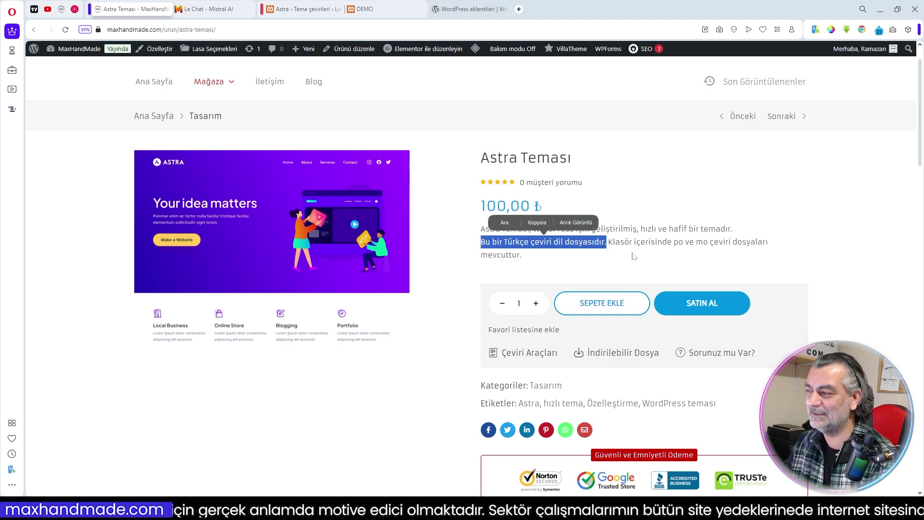
pyautogui.scroll(-6, 635, 256)
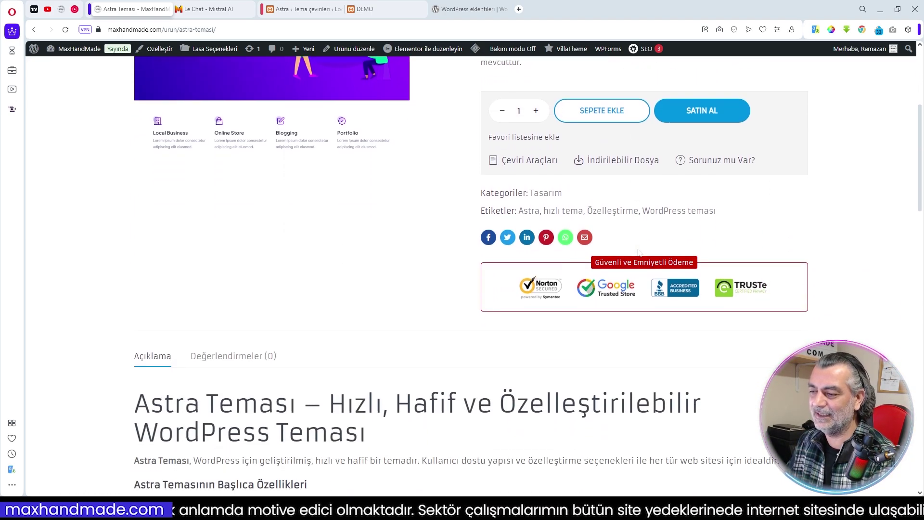
pyautogui.scroll(6, 639, 253)
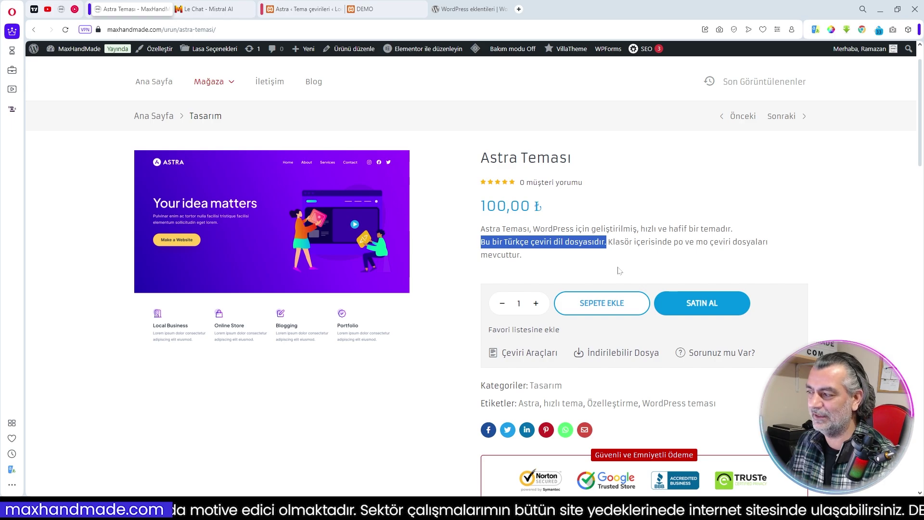
pyautogui.click(622, 261)
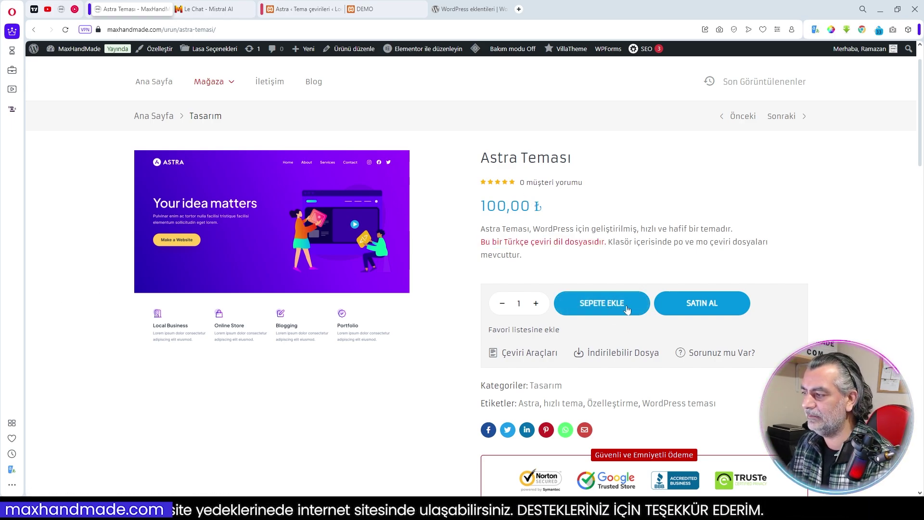
pyautogui.click(611, 308)
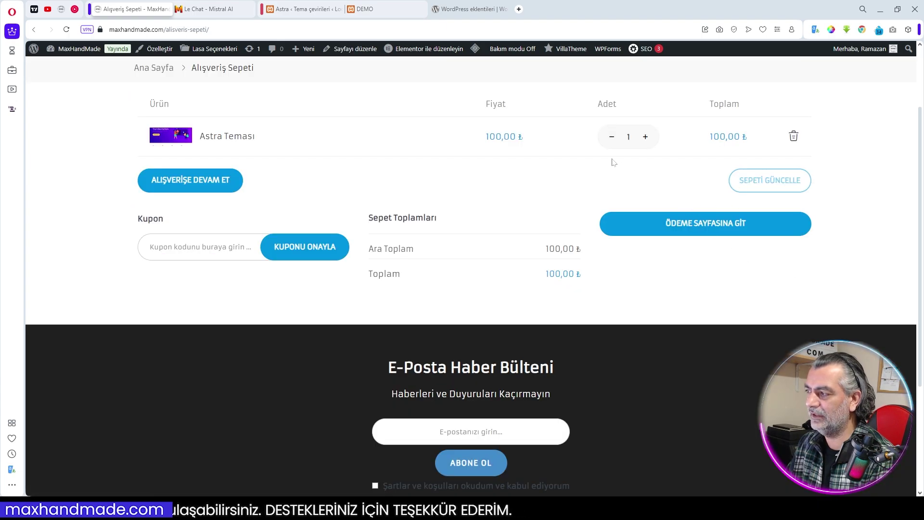
pyautogui.scroll(-1, 655, 183)
pyautogui.scroll(3, 655, 183)
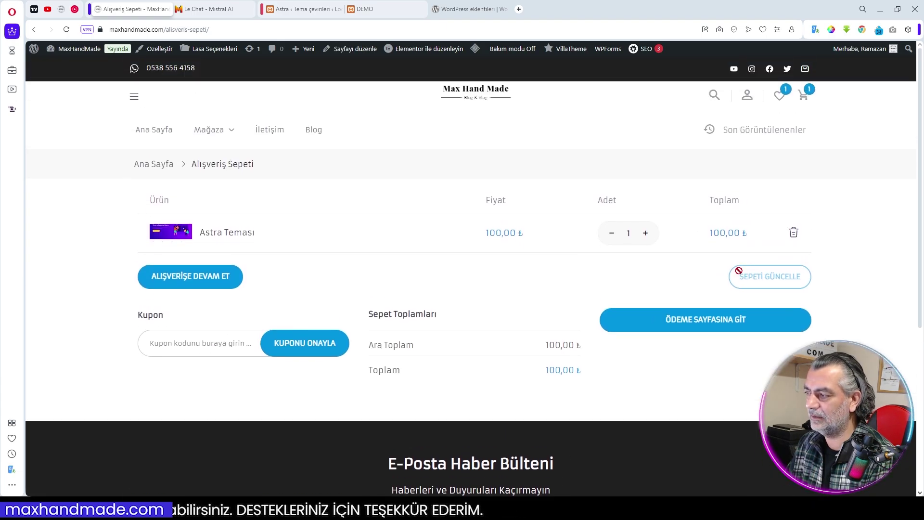
pyautogui.click(712, 328)
# - Back in Loco Translate on the demo site, upload Astra's Turkish PO file to the languages/loco/themes/astra-{locale}.po location
pyautogui.hotkey('ctrl', 'Tab')
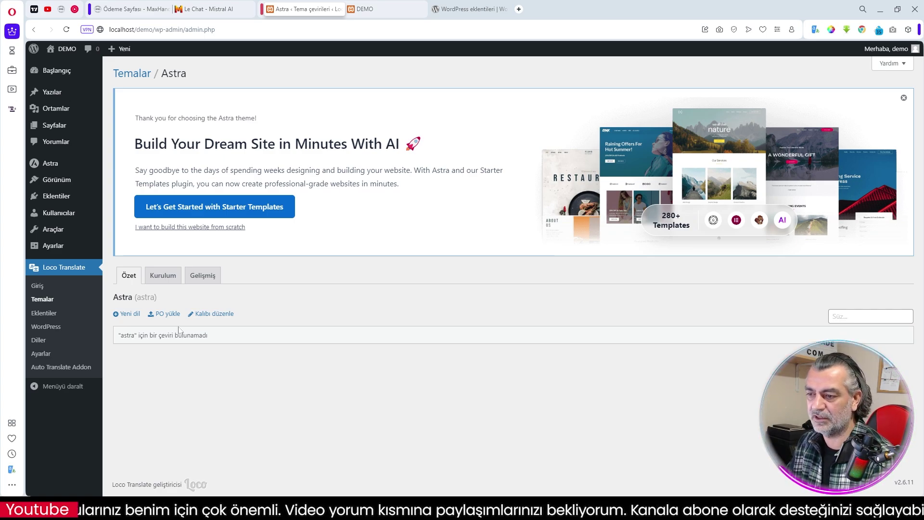
pyautogui.click(165, 314)
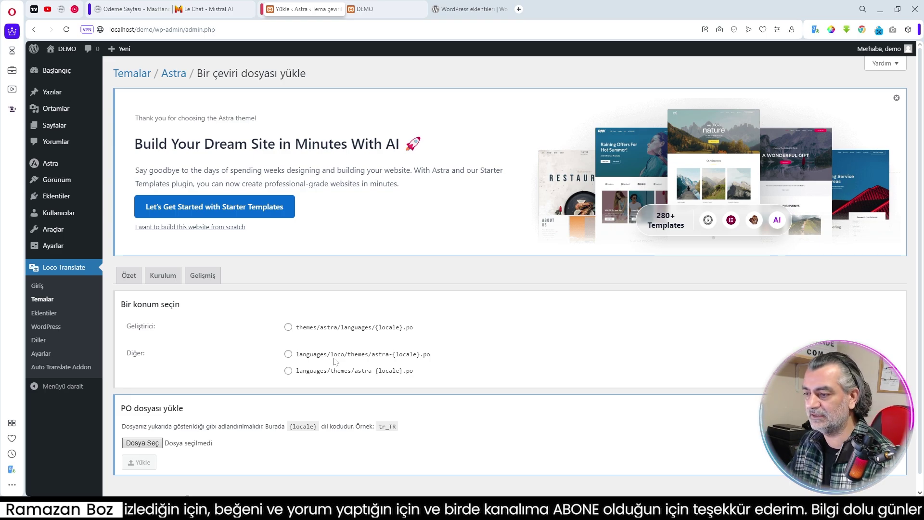
pyautogui.click(288, 355)
pyautogui.click(143, 443)
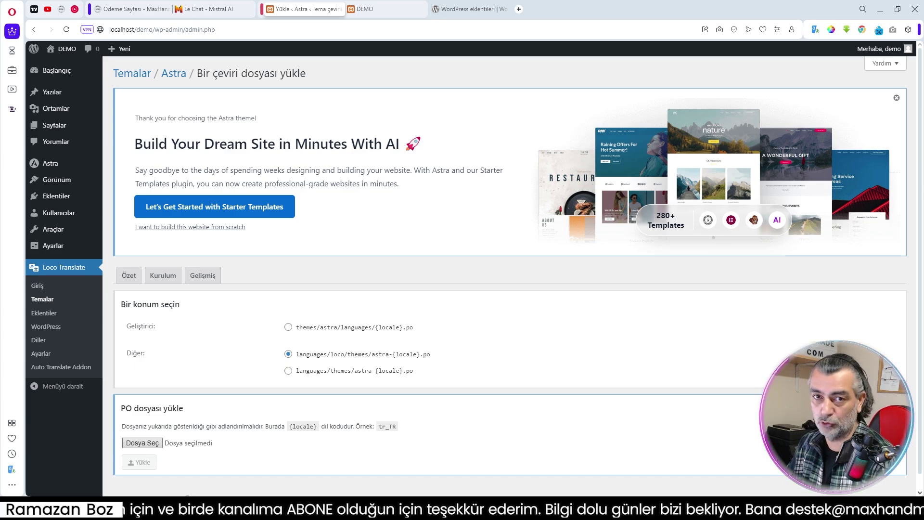
pyautogui.moveTo(737, 130); pyautogui.dragTo(159, 443)
pyautogui.click(142, 462)
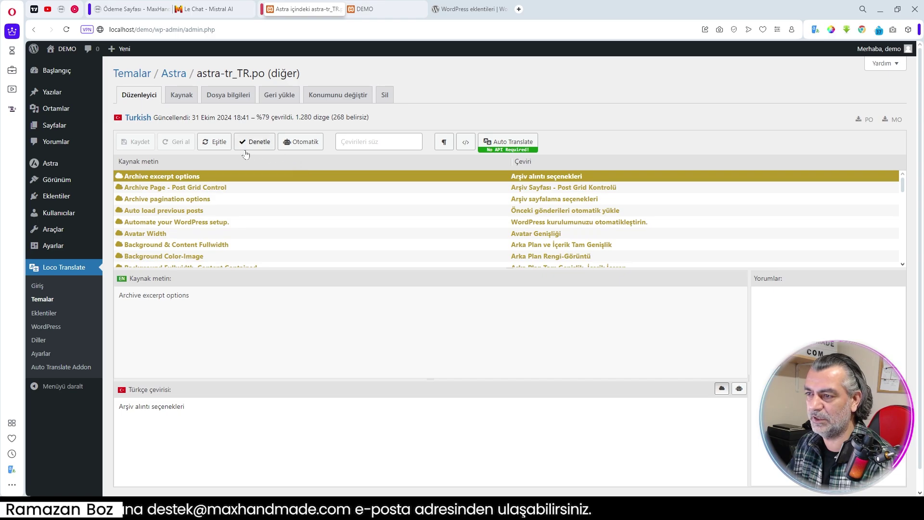
# - Sync the uploaded astra-tr_TR.po with the theme's current strings and save the file
pyautogui.click(215, 142)
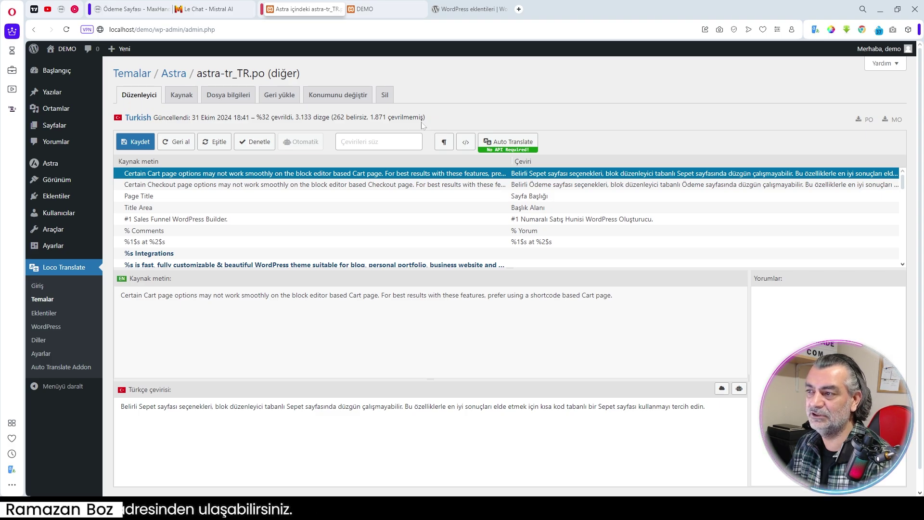
pyautogui.click(141, 147)
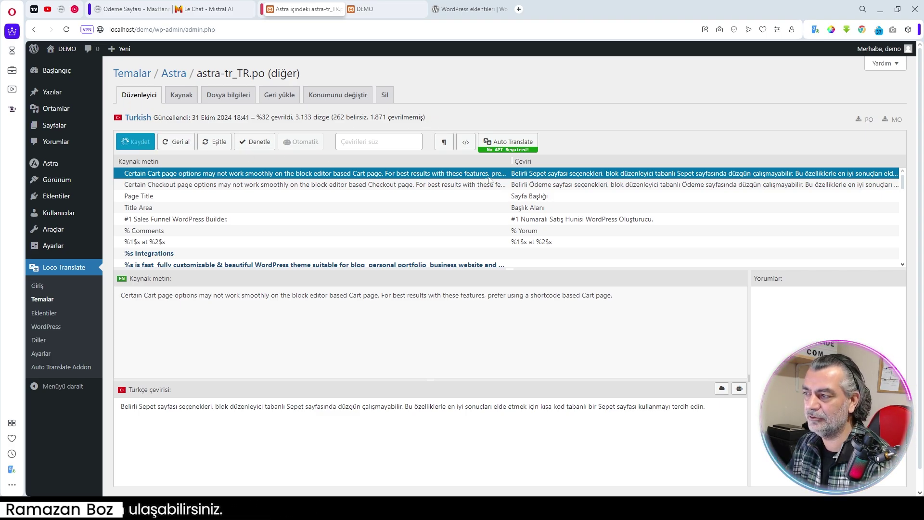
pyautogui.scroll(-5, 296, 206)
pyautogui.scroll(5, 329, 225)
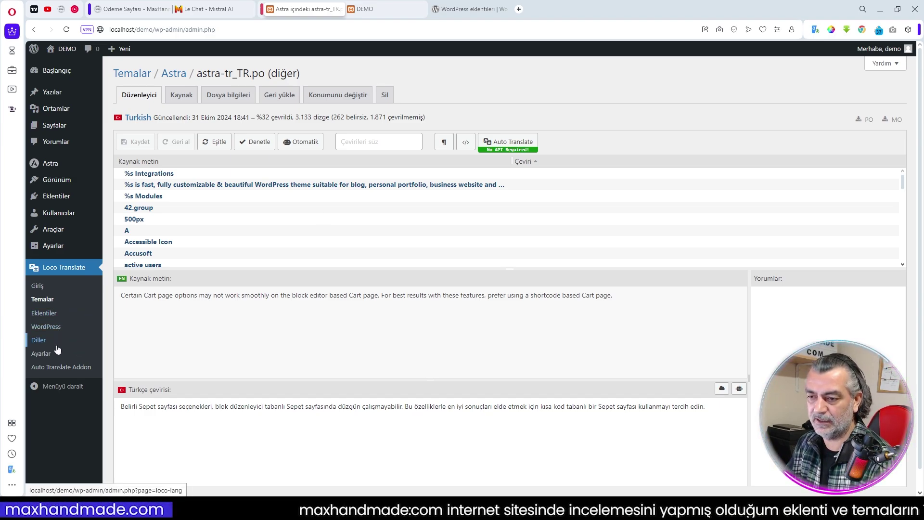
# - Open the Astra template file astra.pot for editing, sync it with the source code and save it
pyautogui.click(173, 73)
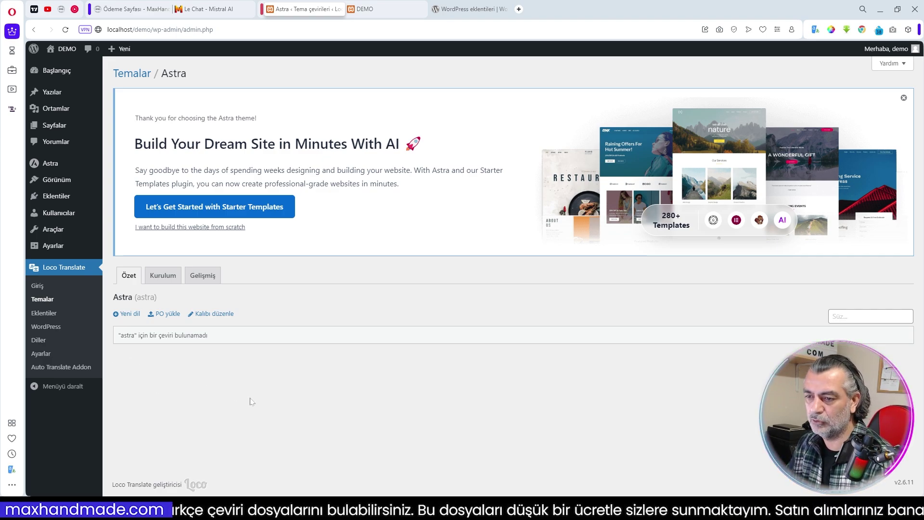
pyautogui.click(218, 318)
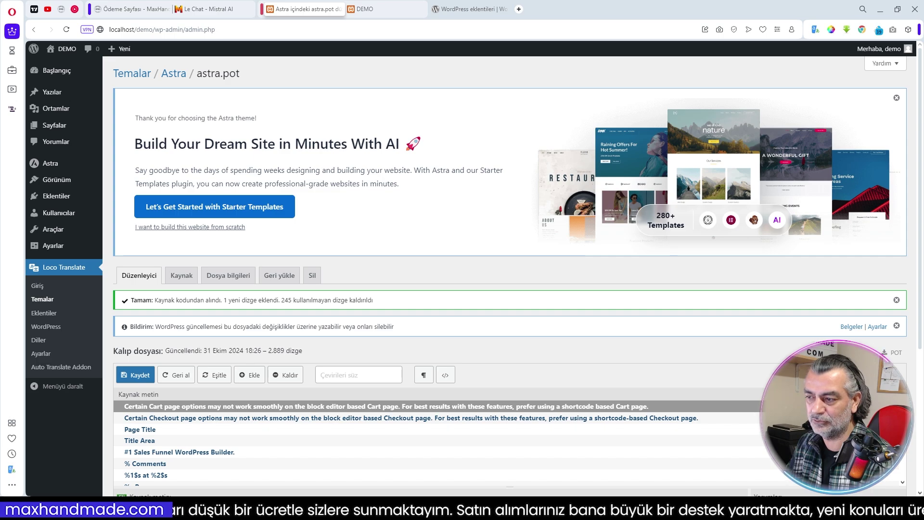
pyautogui.scroll(-3, 342, 339)
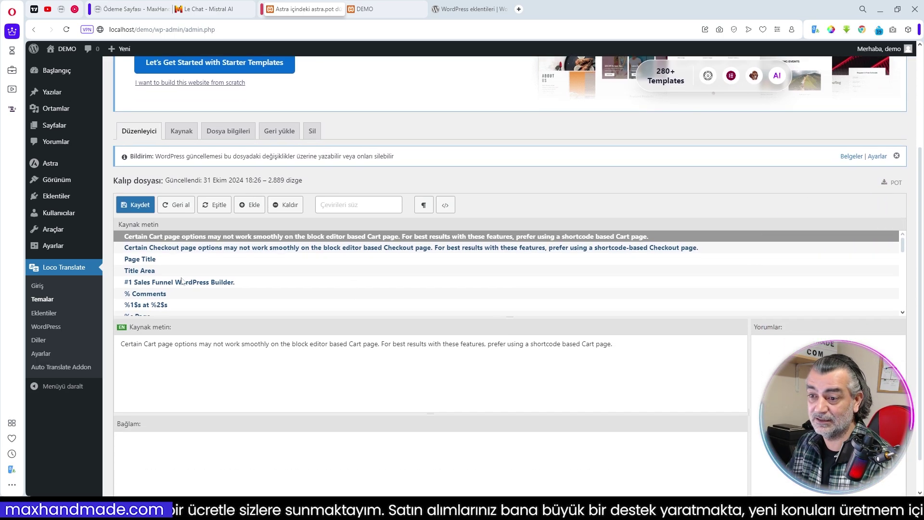
pyautogui.click(140, 205)
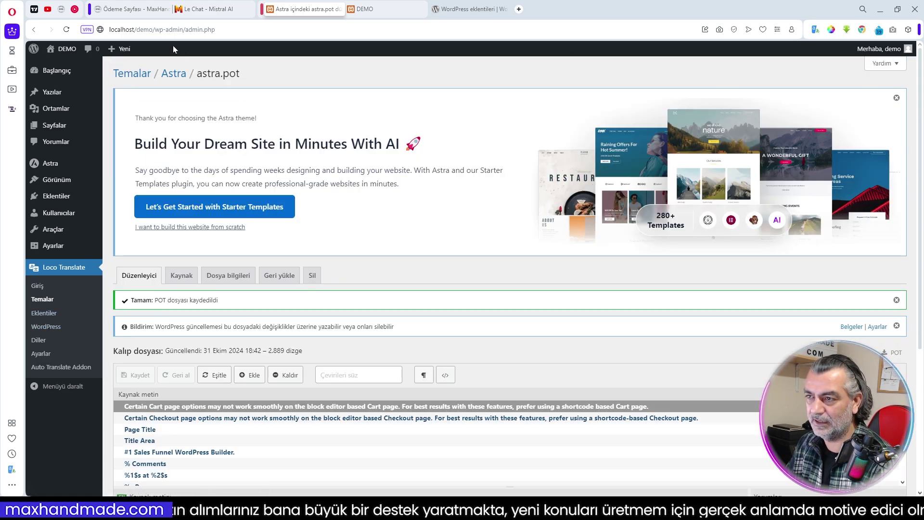
# - Dismiss the promotional banner and start a new Turkish translation for the Astra theme at languages/loco/themes/astra-tr_TR.po
pyautogui.click(897, 97)
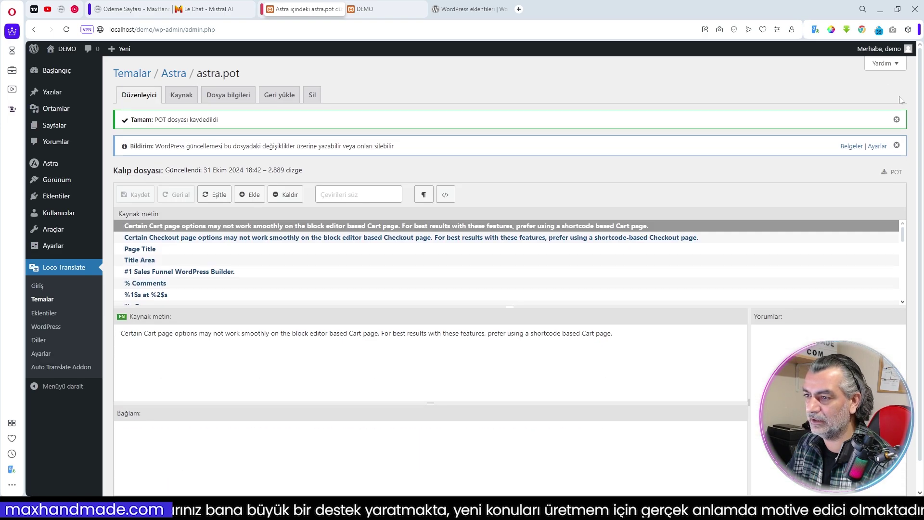
pyautogui.click(173, 73)
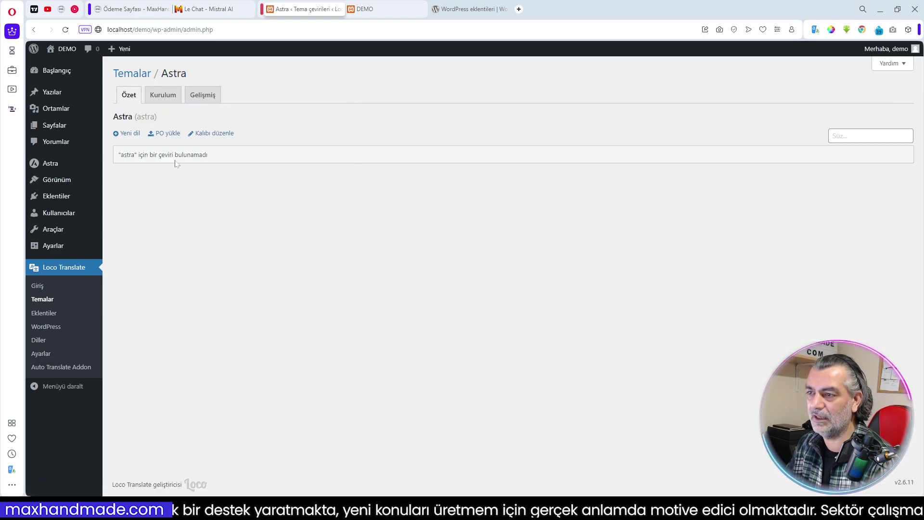
pyautogui.click(129, 133)
pyautogui.click(301, 185)
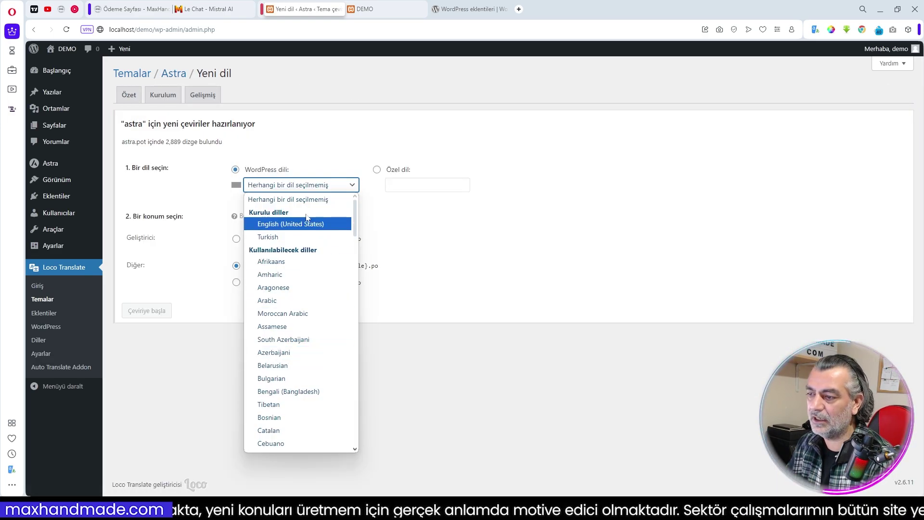
pyautogui.scroll(-15, 316, 315)
pyautogui.scroll(15, 318, 333)
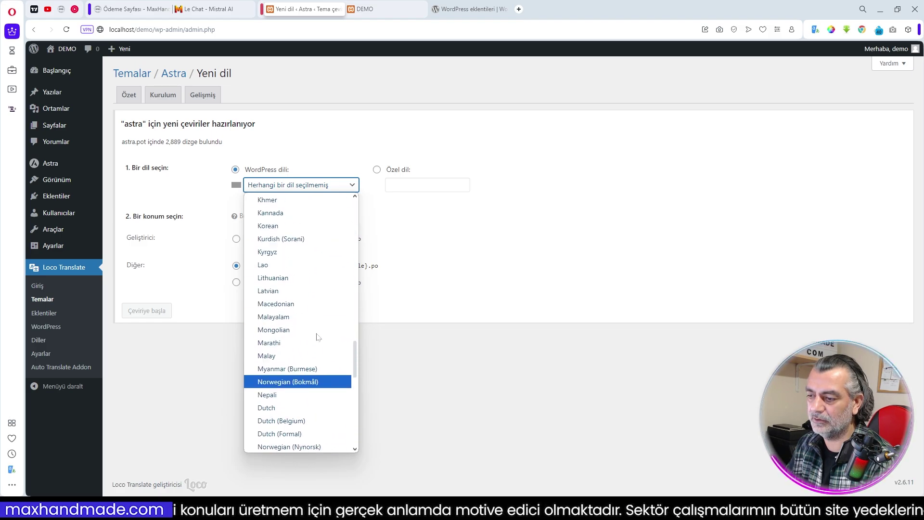
pyautogui.scroll(2, 314, 289)
pyautogui.click(299, 236)
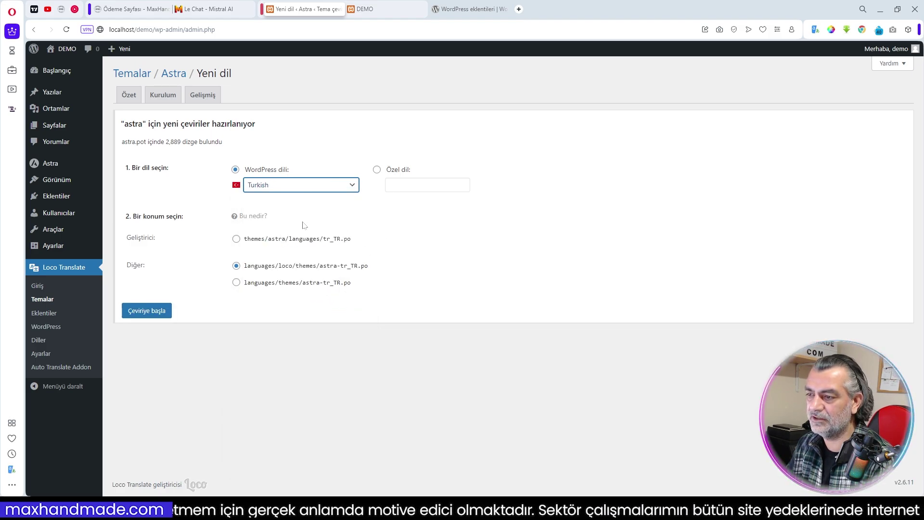
pyautogui.click(147, 312)
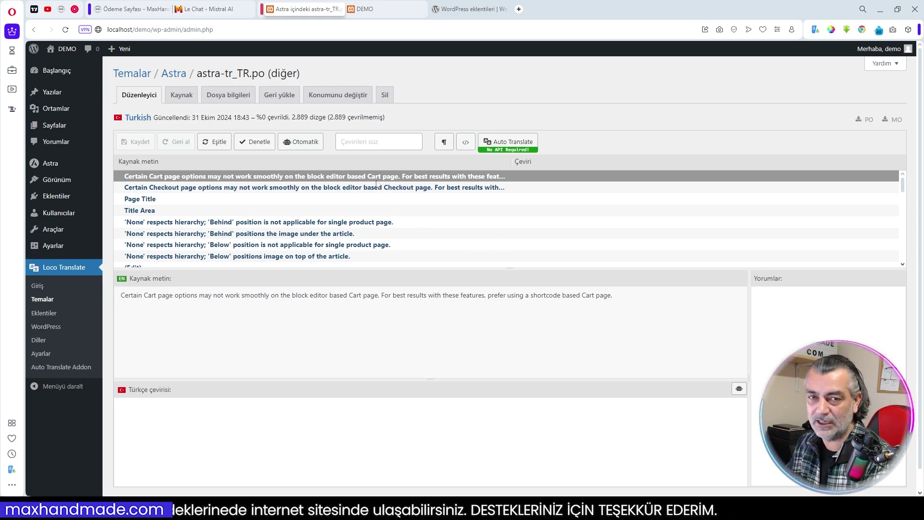
# - Examine the "Certain Cart page options" source string in the editor and in the source view of astra-tr_TR.po
pyautogui.moveTo(120, 296); pyautogui.dragTo(621, 298)
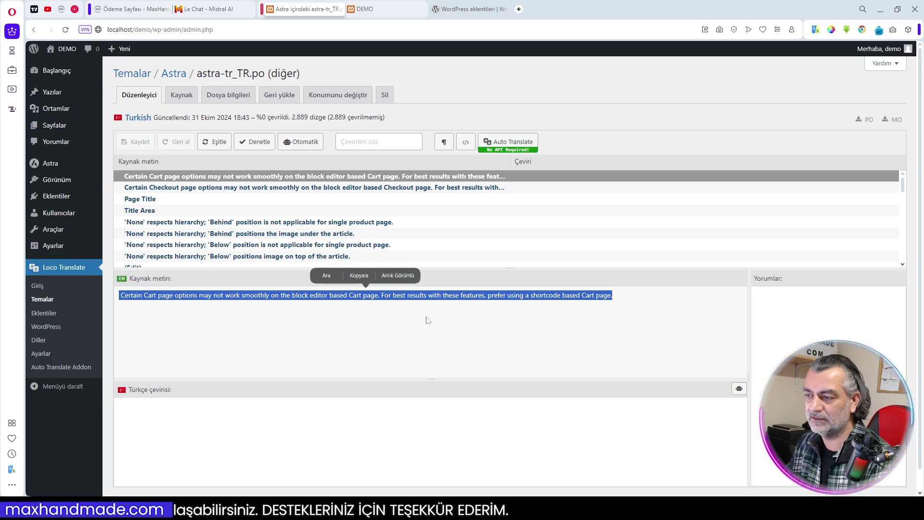
pyautogui.click(361, 336)
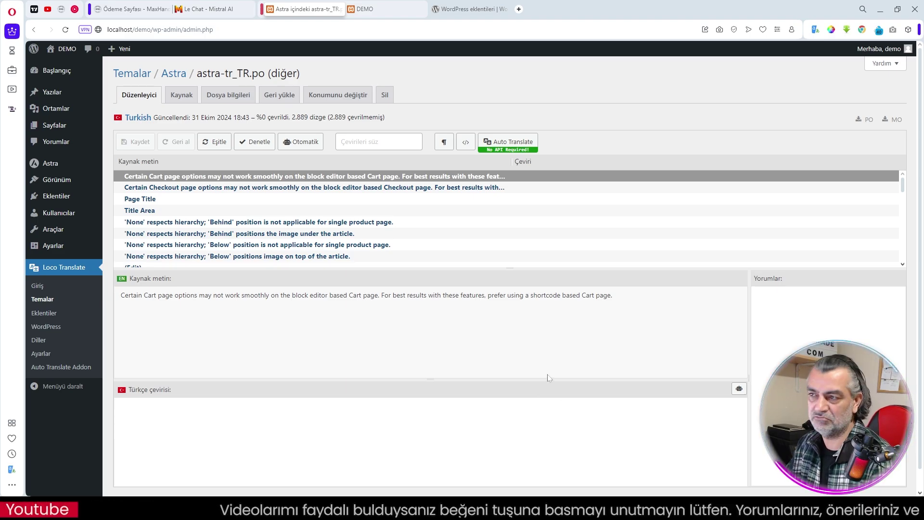
pyautogui.click(187, 96)
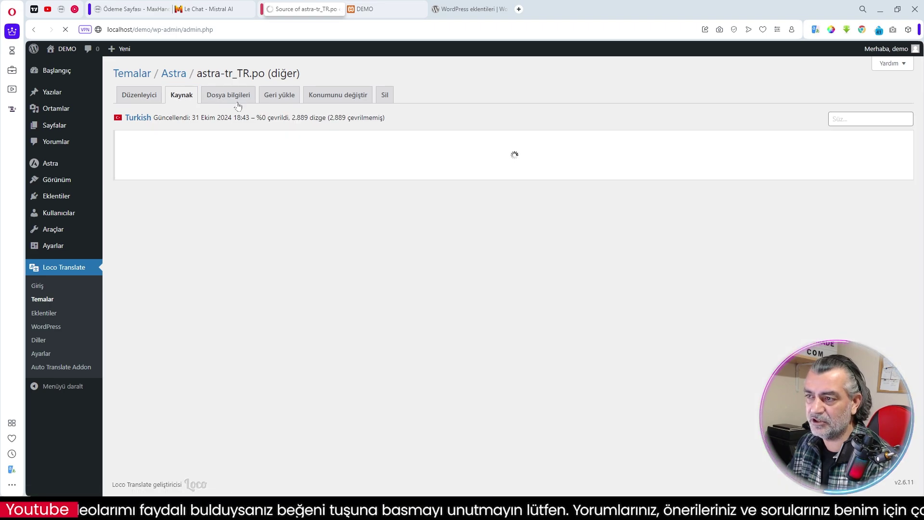
pyautogui.scroll(-3, 333, 290)
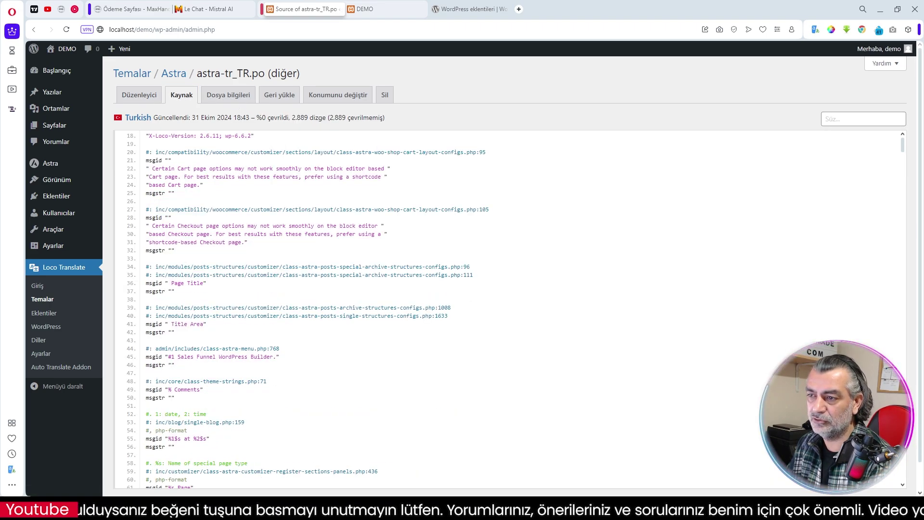
pyautogui.moveTo(152, 169); pyautogui.dragTo(235, 169)
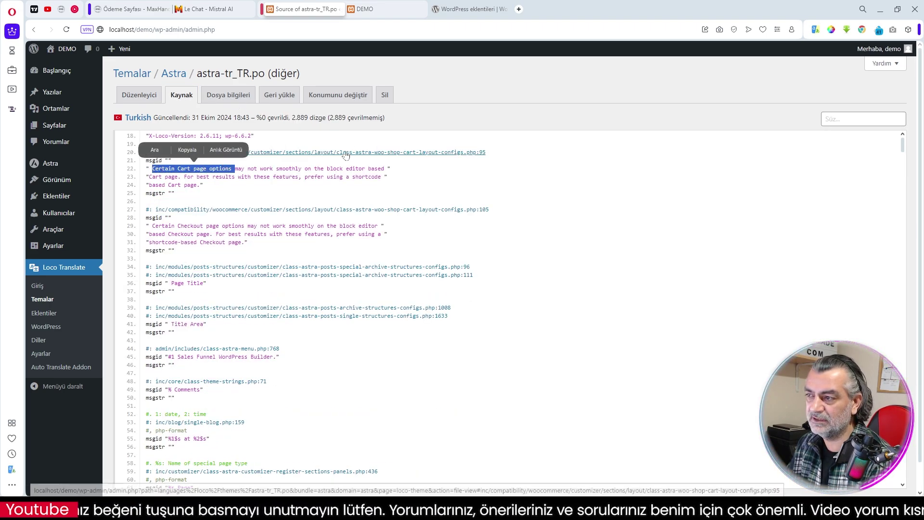
pyautogui.click(415, 158)
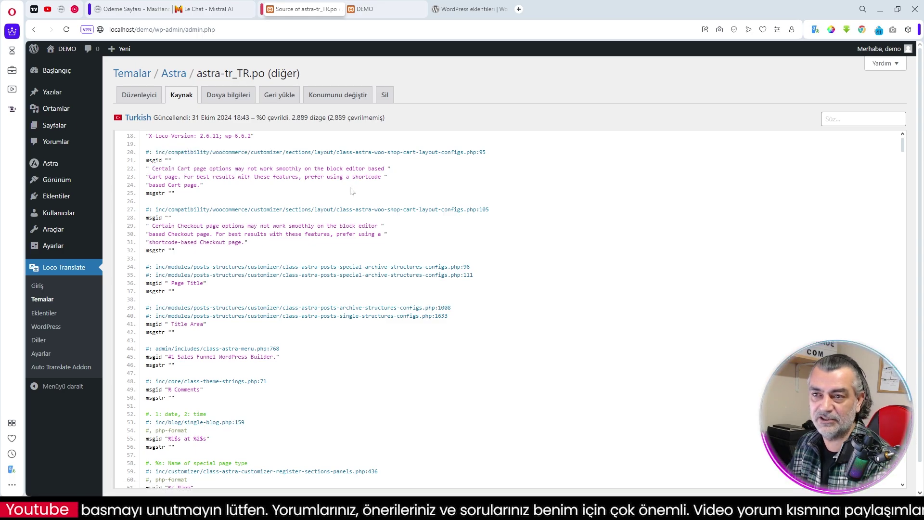
pyautogui.scroll(3, 337, 202)
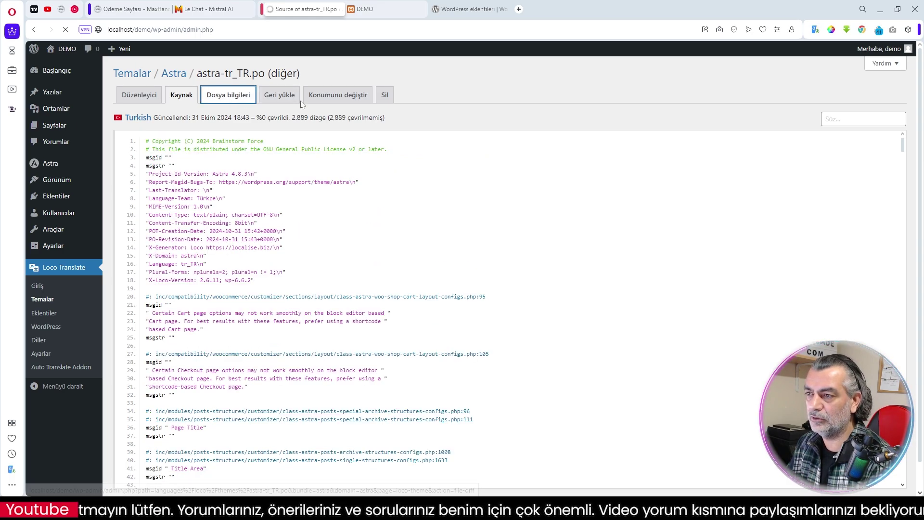
# - Review the file information, restore, relocation and deletion pages of astra-tr_TR.po and return to Astra's translation overview
pyautogui.click(228, 95)
pyautogui.click(281, 96)
pyautogui.click(337, 95)
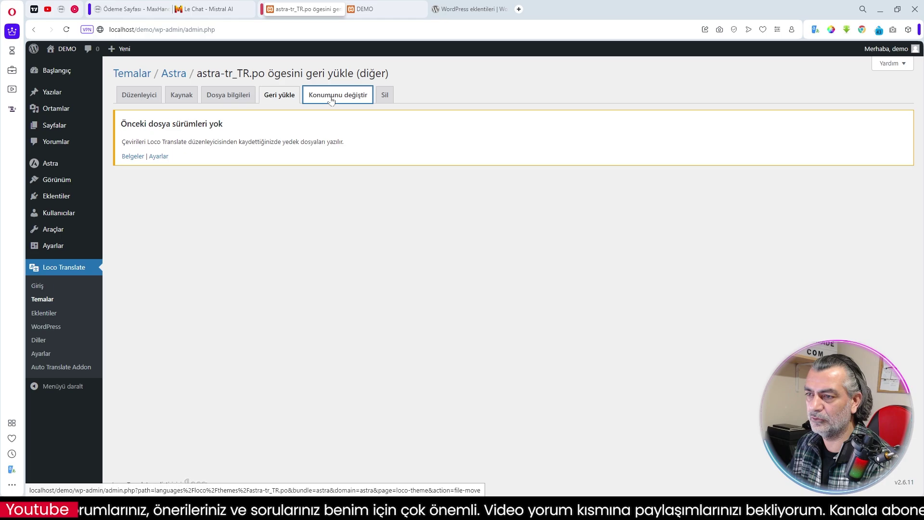
pyautogui.moveTo(385, 96); pyautogui.dragTo(462, 102)
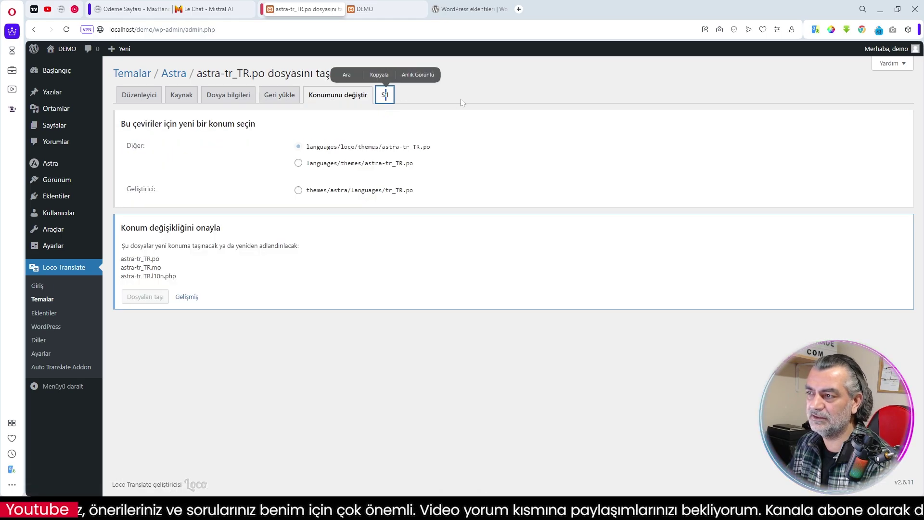
pyautogui.click(385, 95)
pyautogui.click(143, 214)
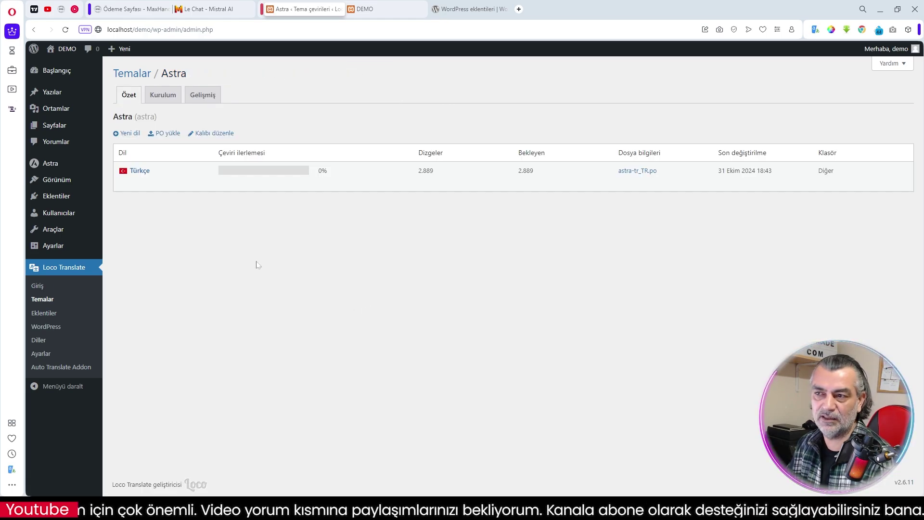